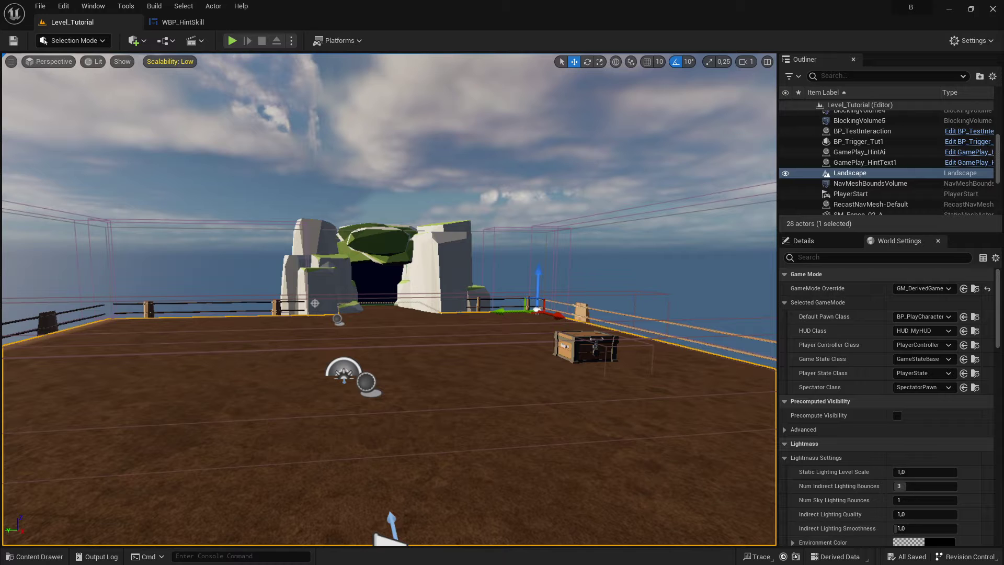
Step: Preview the hint overlay in Play-in-Editor, stop the session and return to WBP_HintSkill
click(232, 41)
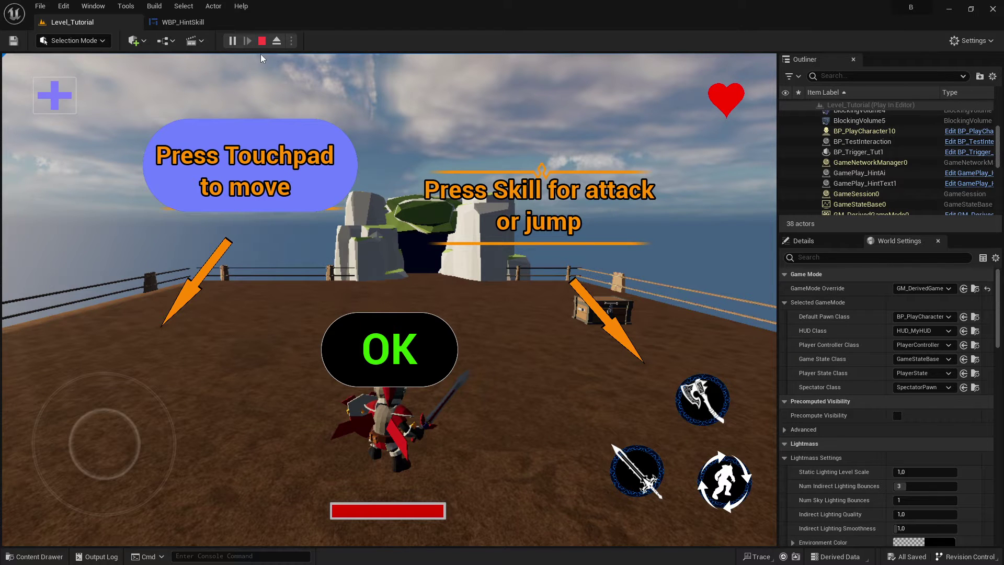
click(262, 41)
click(180, 23)
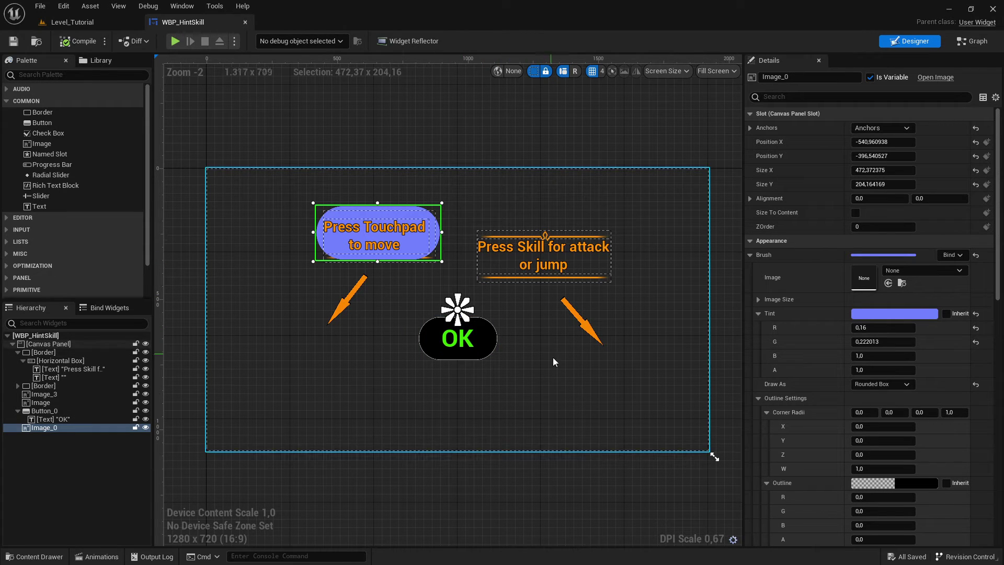
Step: Select the OK button (Button_0) to show its rounded-box style and corner radii in Details
click(470, 341)
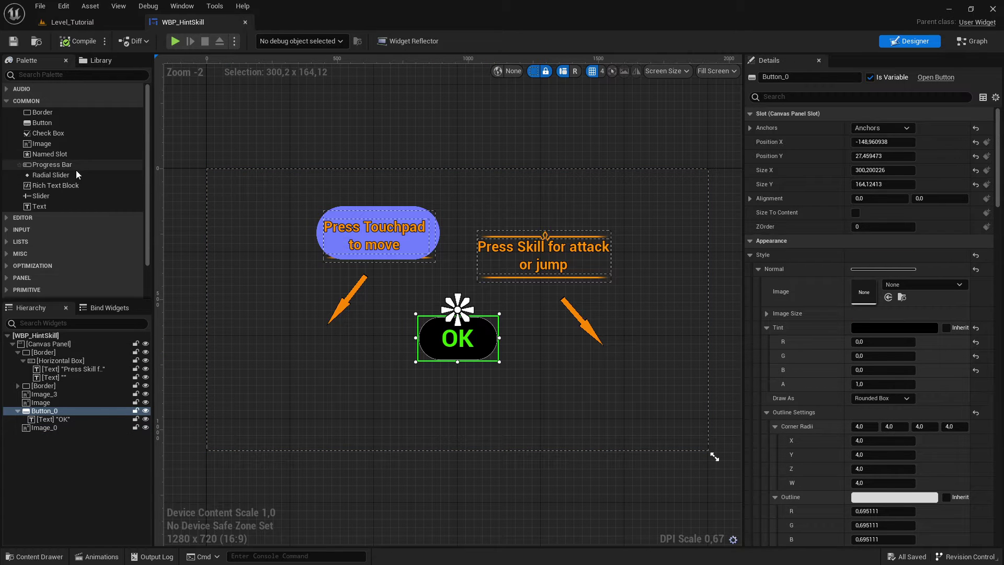
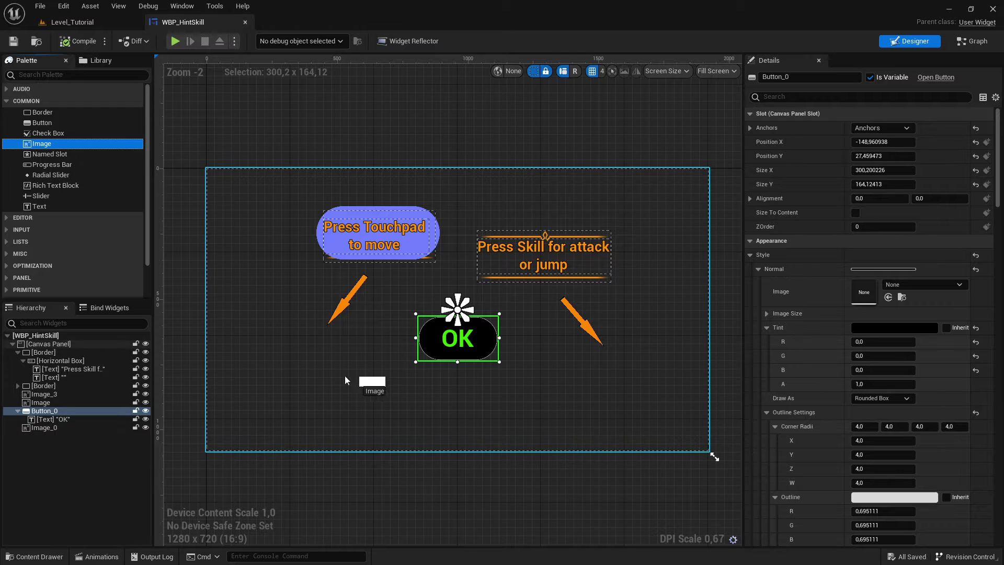
Step: Drop a trial Image onto the canvas, inspect it, then delete it again
mouse_move(48, 144)
mouse_down()
mouse_move(335, 378)
mouse_move(419, 431)
mouse_up()
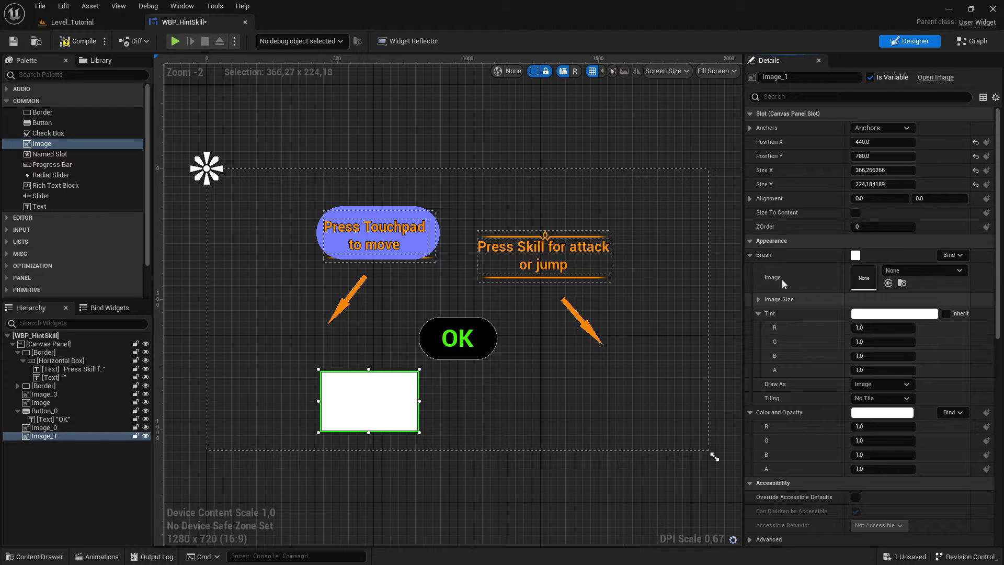
click(752, 253)
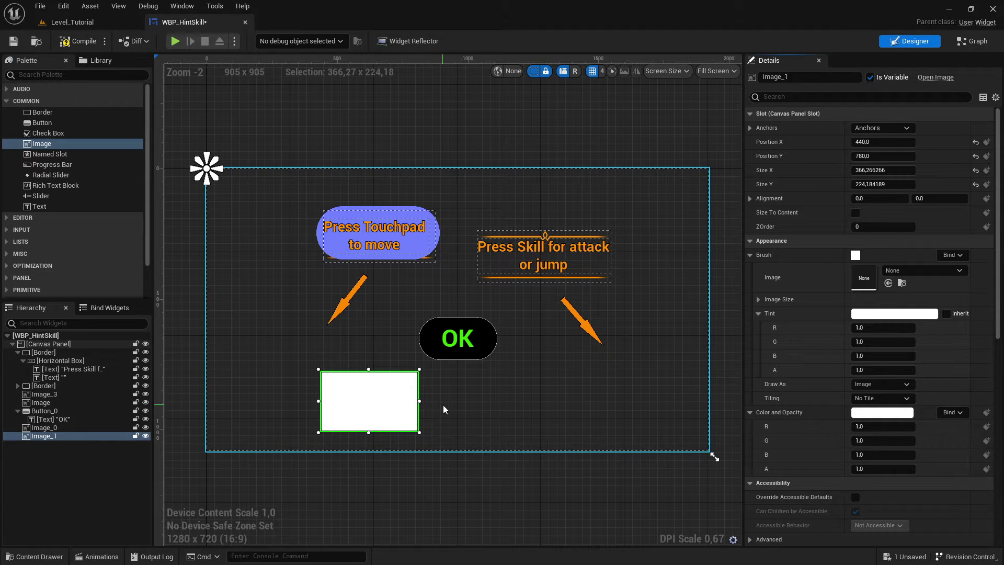
click(463, 411)
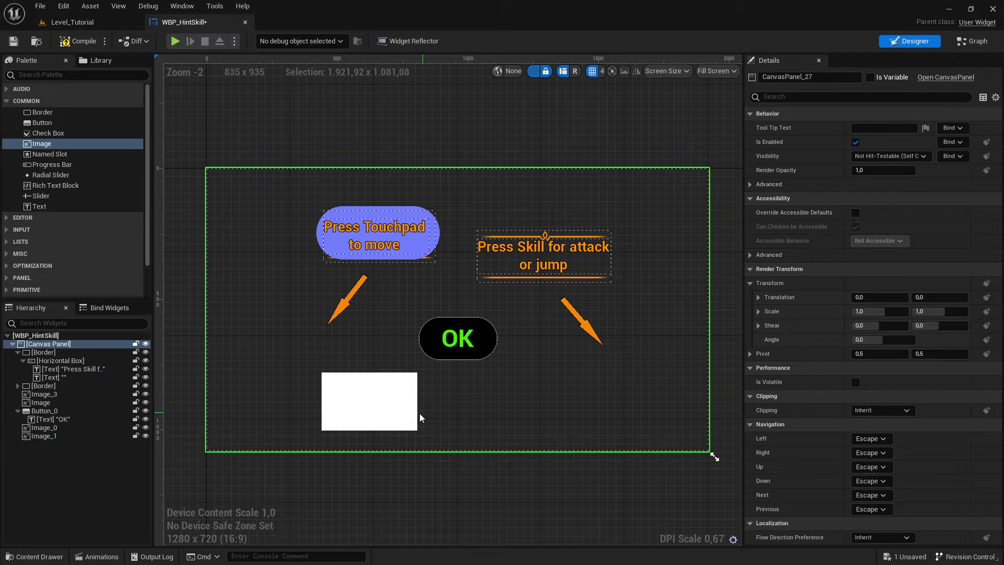
click(416, 404)
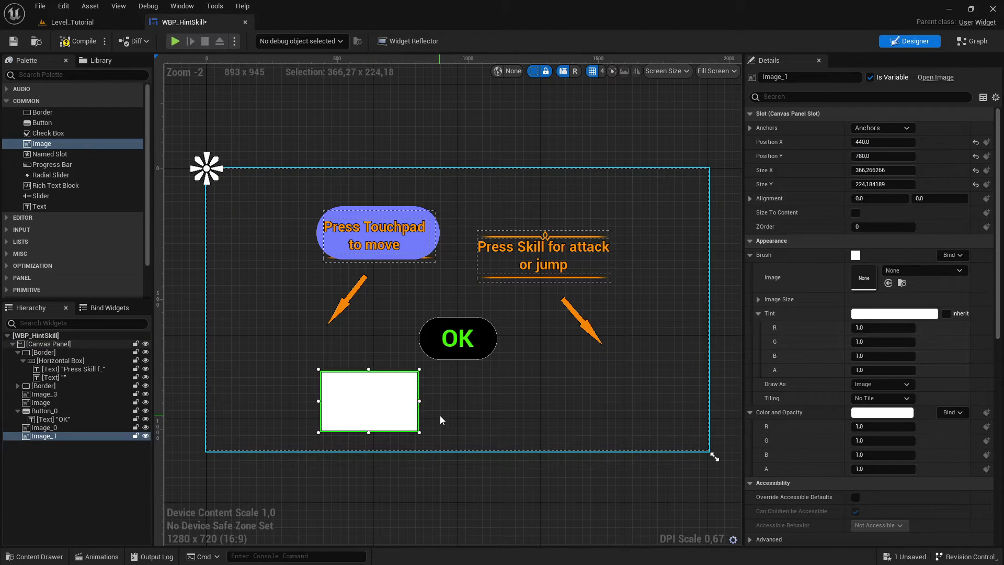
key(Delete)
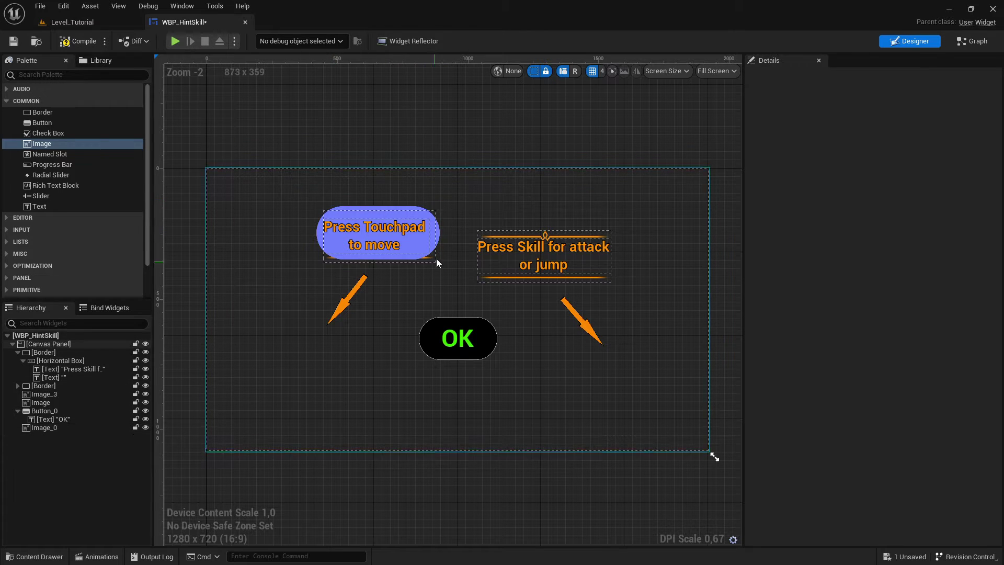
Step: Compile the widget and place a new Image over the Press Skill hint
click(474, 342)
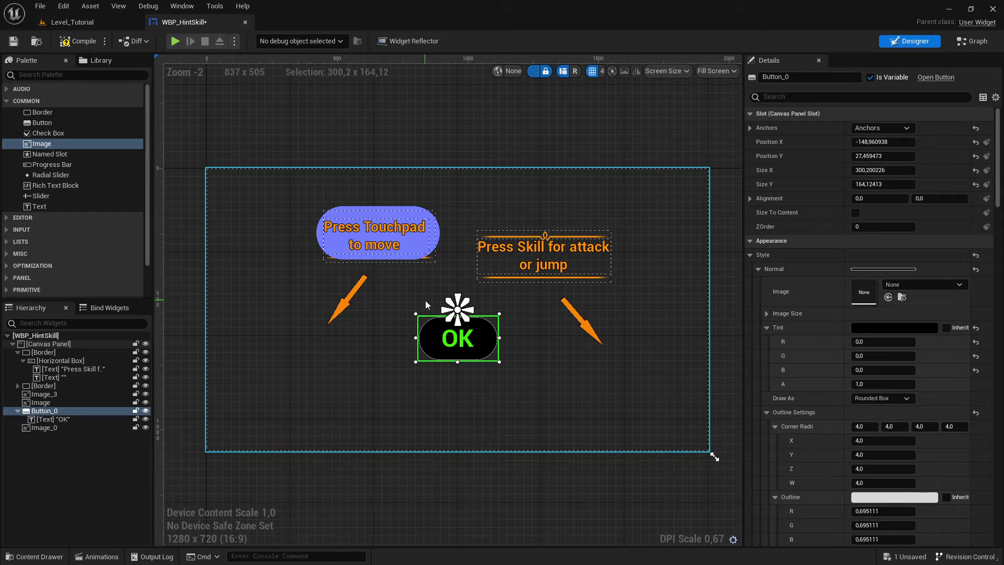
click(79, 47)
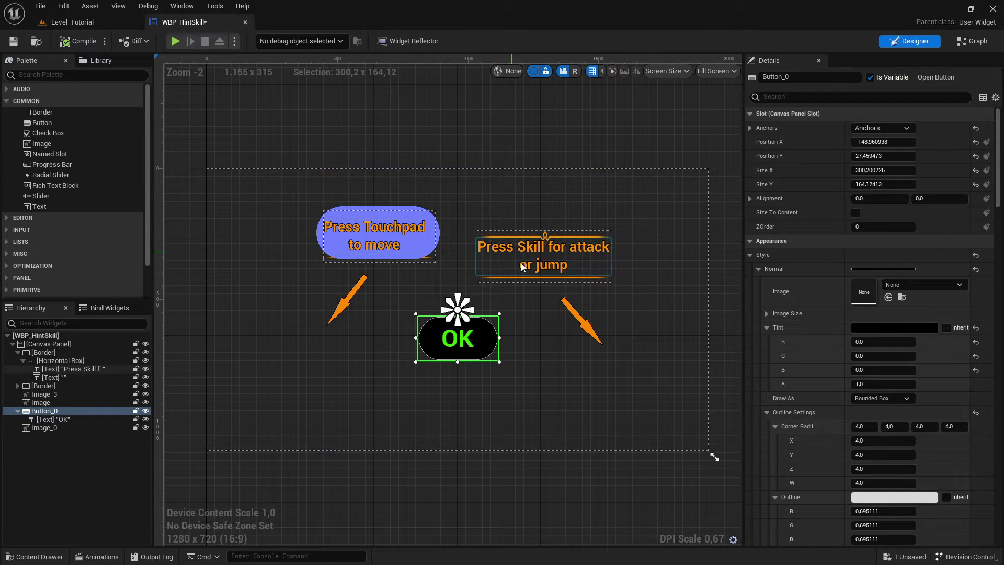
click(553, 275)
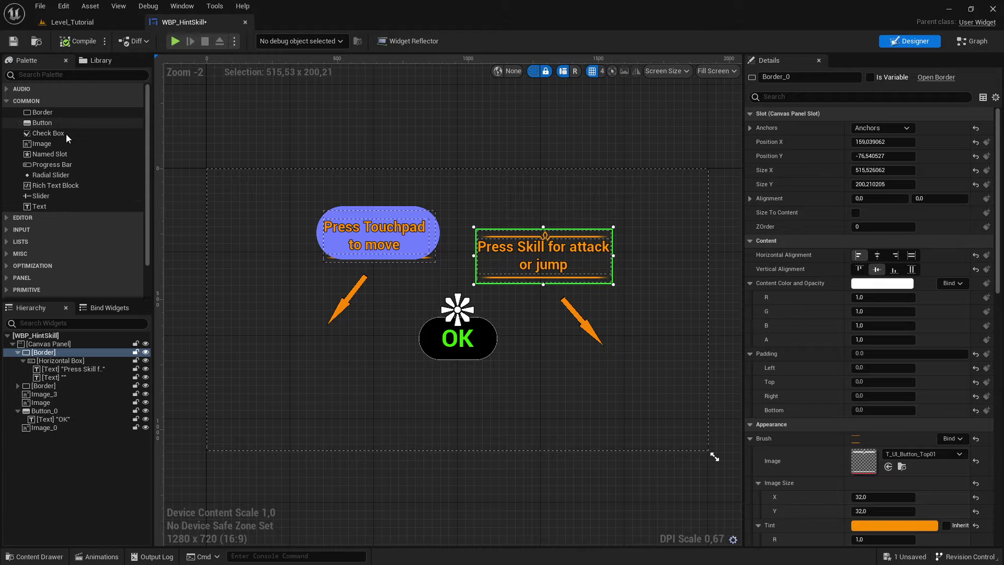
mouse_move(54, 144)
mouse_down()
mouse_move(612, 236)
mouse_move(563, 233)
mouse_up()
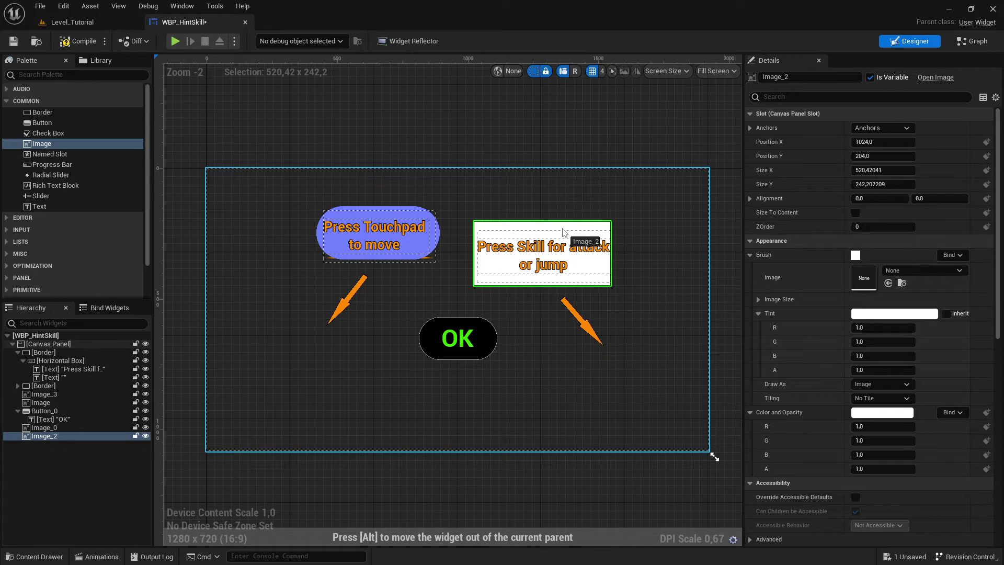
Step: Anchor the new image to the screen centre and widen it slightly
click(882, 128)
click(910, 194)
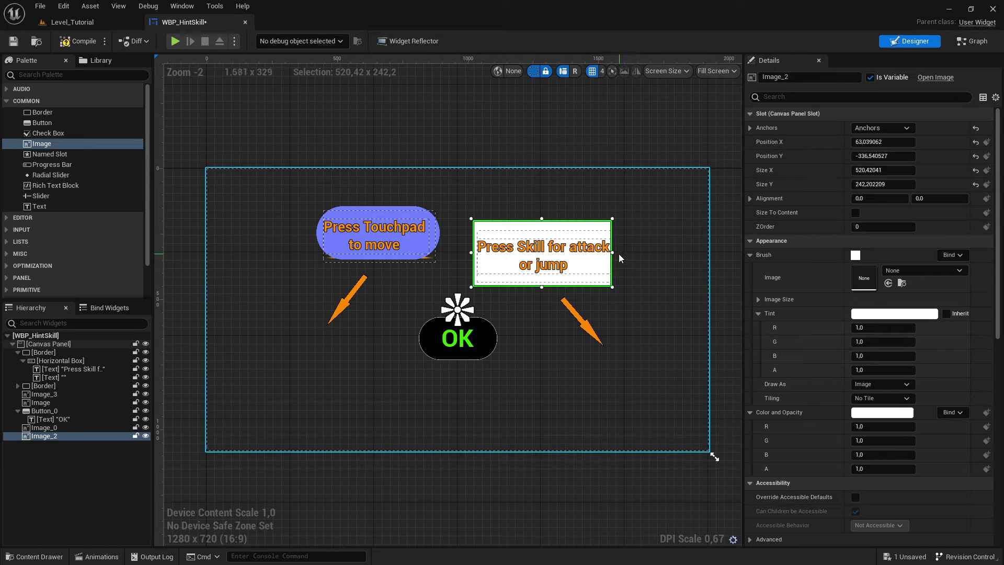
drag(612, 253, 617, 250)
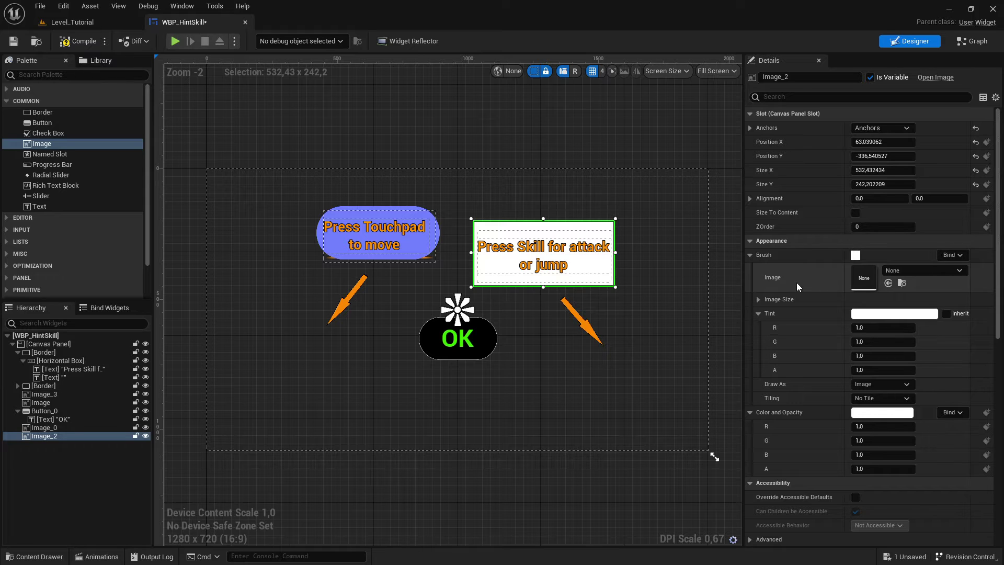
scroll(796, 283, down, 1)
scroll(806, 316, down, 3)
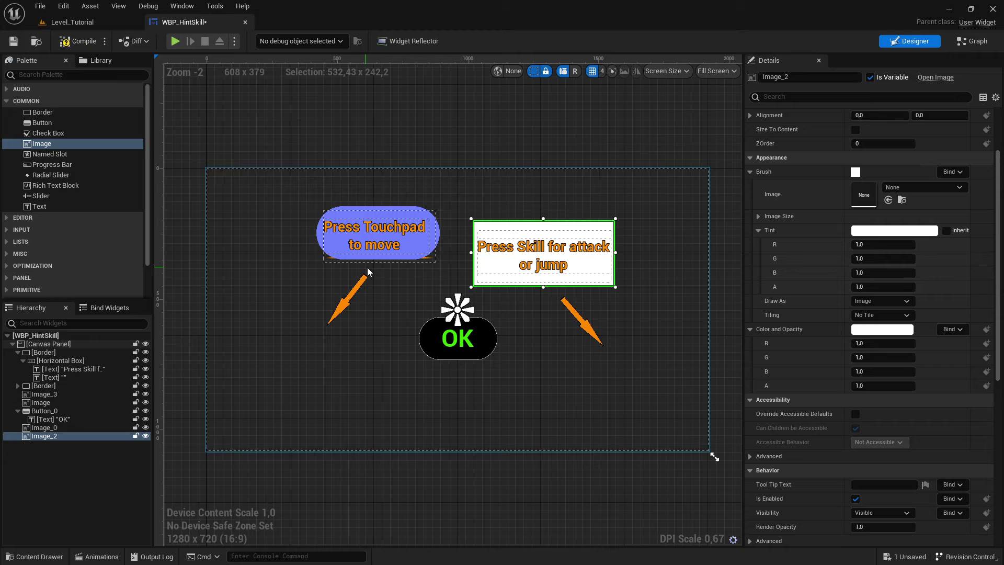
Step: After checking the Press Touchpad panel, set Image_2's brush Draw As to Rounded Box
click(430, 239)
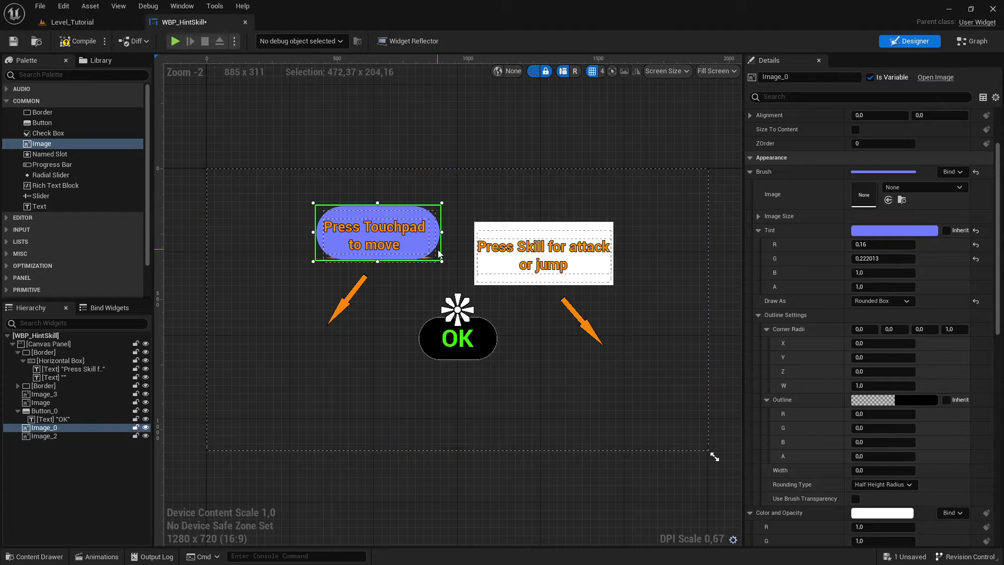
click(611, 281)
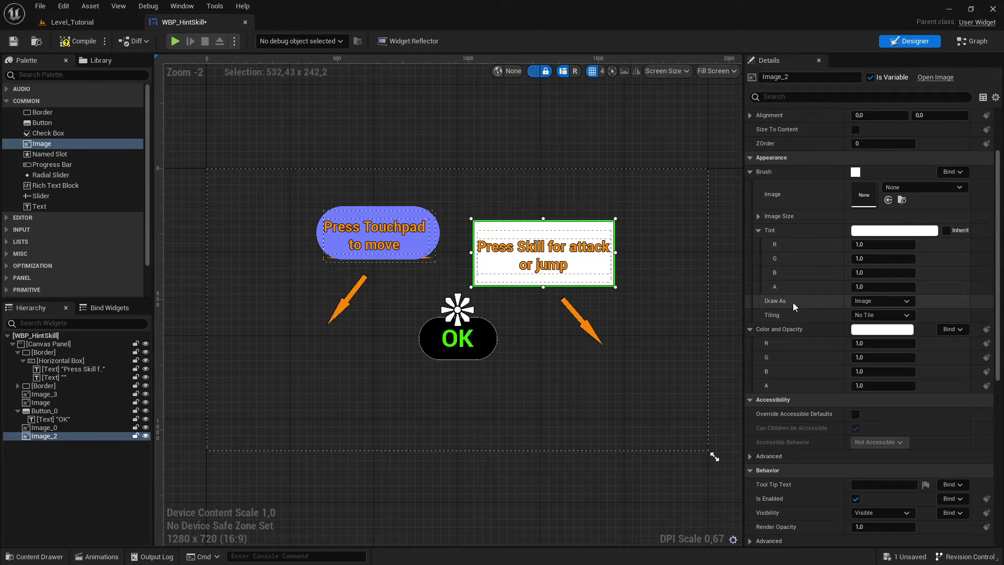
click(871, 301)
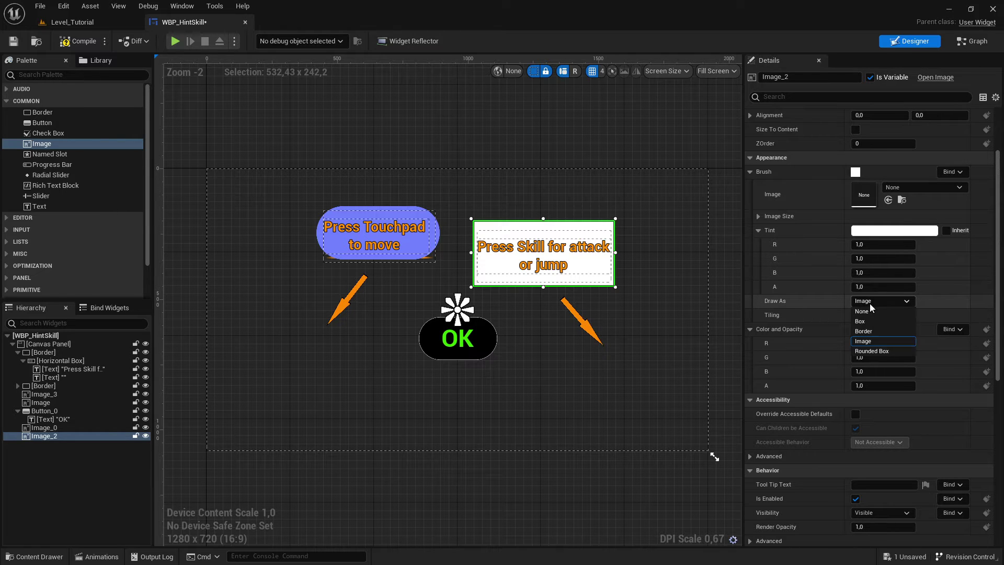
click(875, 351)
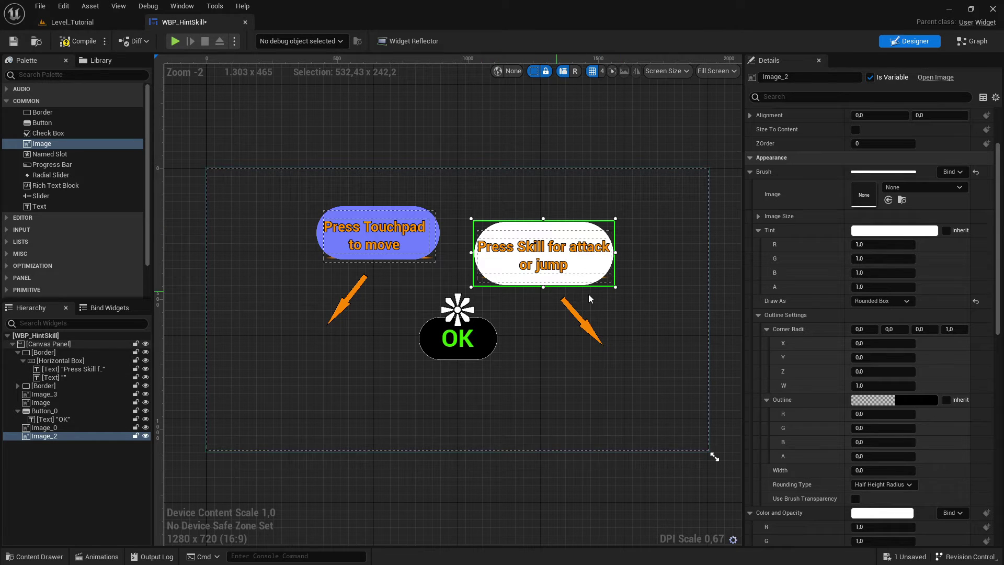
scroll(856, 317, down, 1)
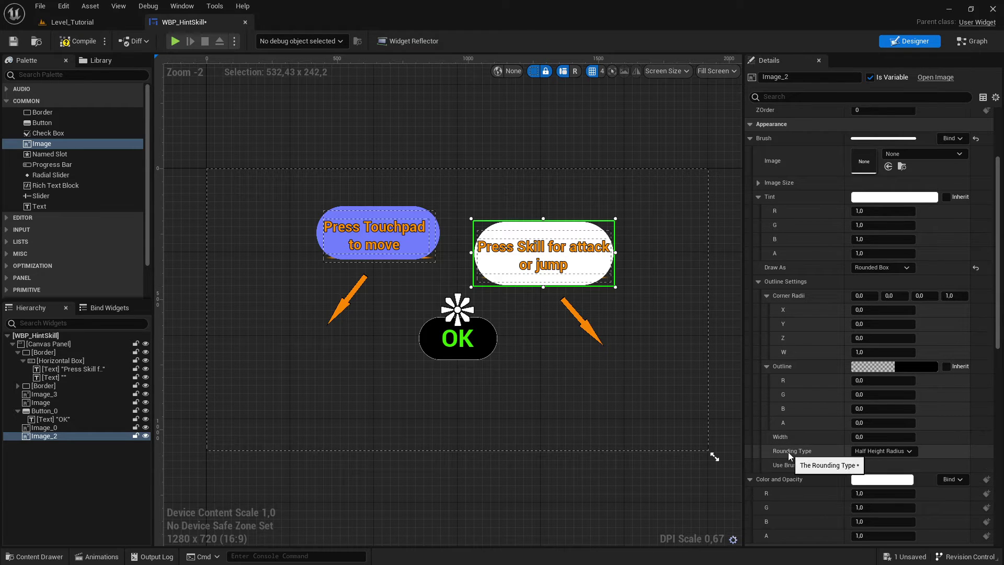
Step: Use Fixed Radius rounding with corner radii of about 185 top-left and 151 bottom-right
click(882, 450)
click(889, 463)
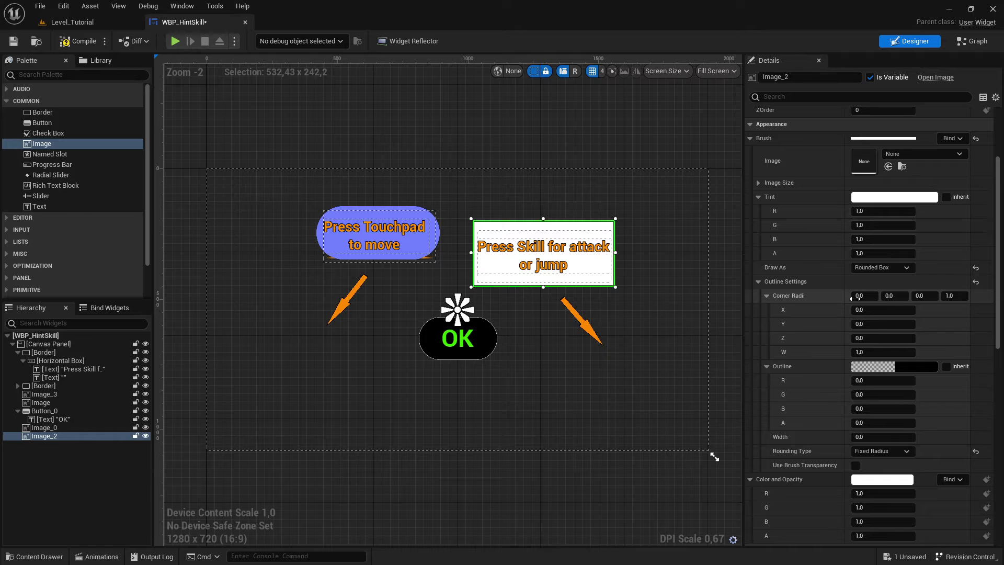
drag(860, 296, 926, 296)
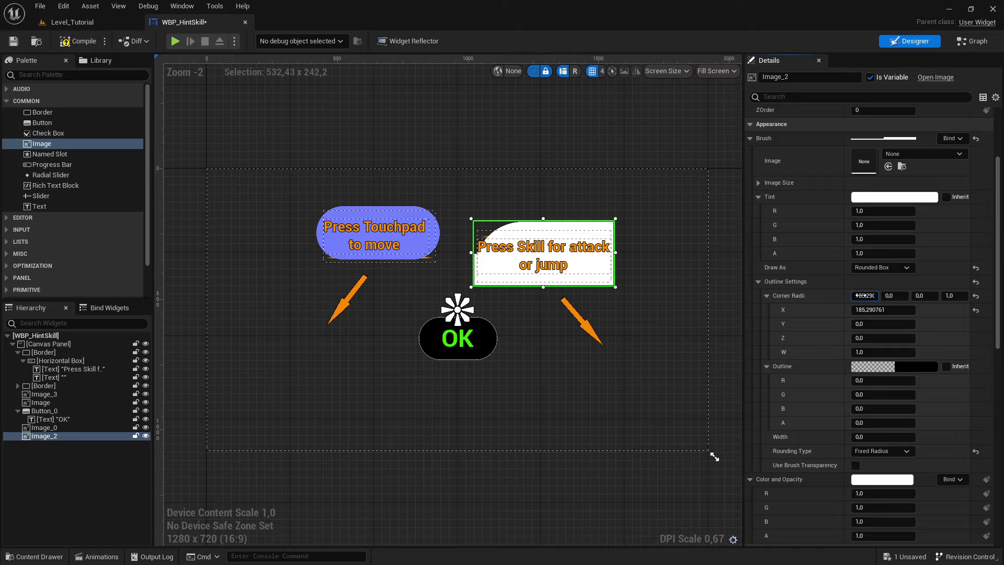
mouse_move(919, 296)
mouse_down()
mouse_move(937, 296)
mouse_move(917, 295)
mouse_up()
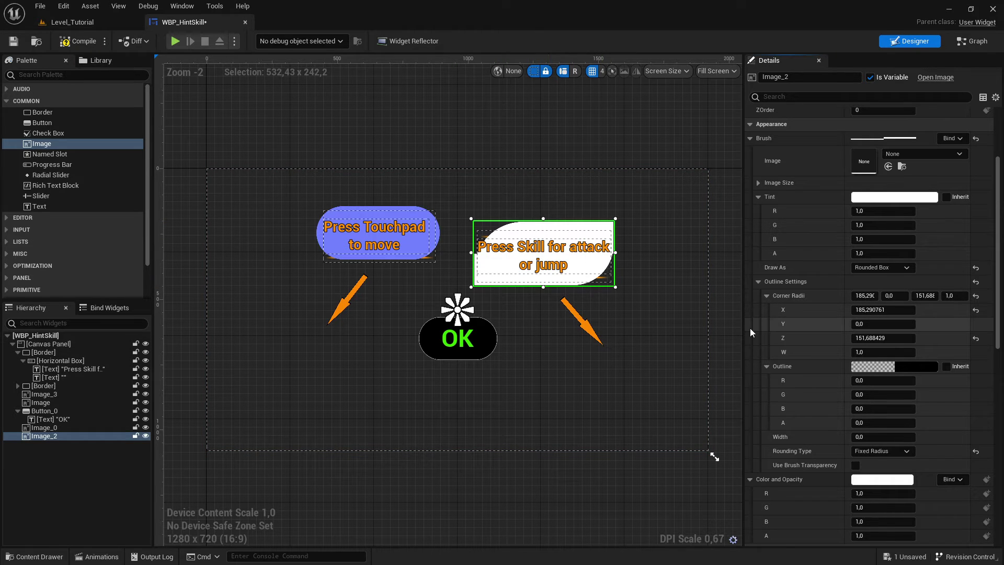
Step: Give the panel a bright green outline thickened to a width of about 27
click(897, 369)
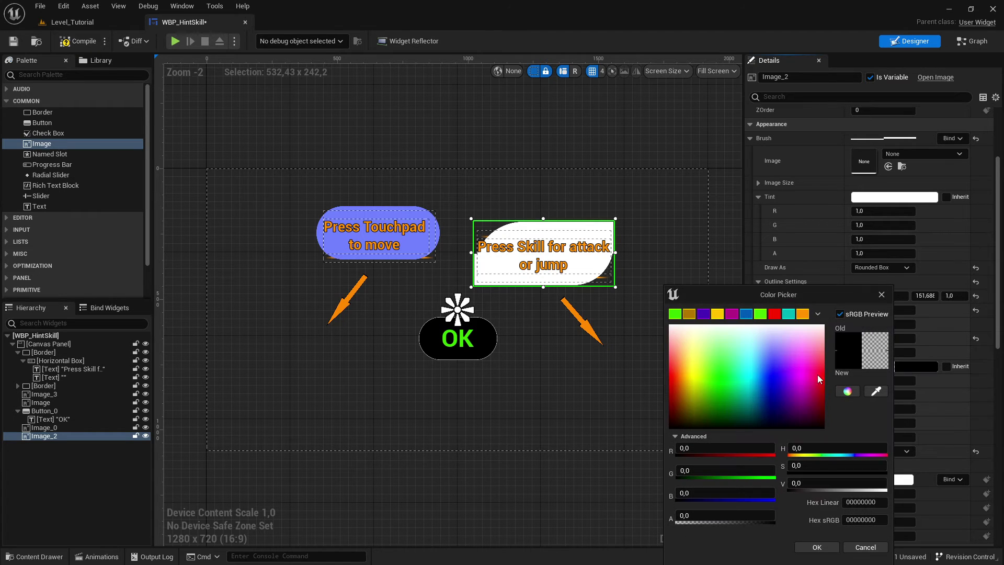
click(760, 317)
click(816, 546)
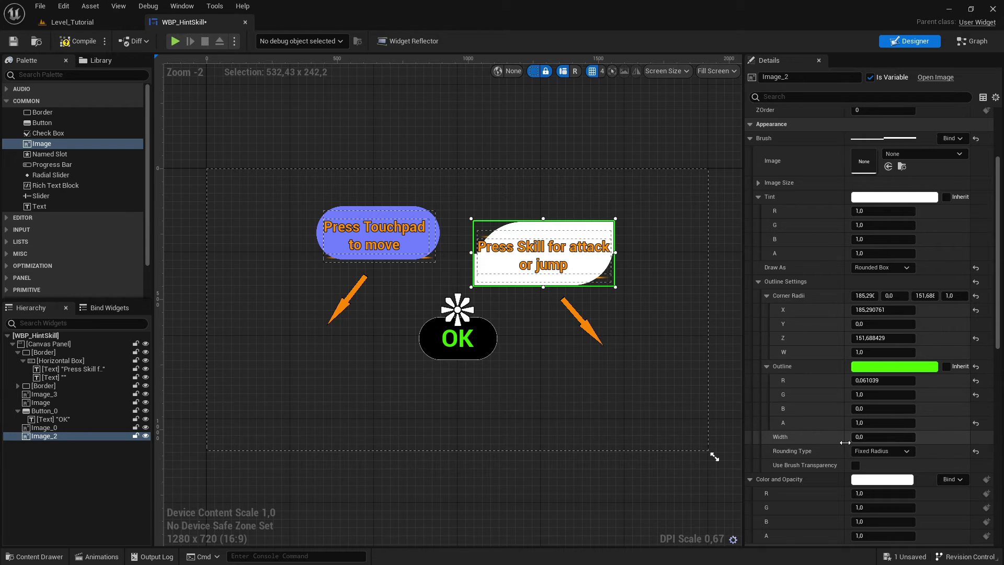
drag(866, 436, 882, 437)
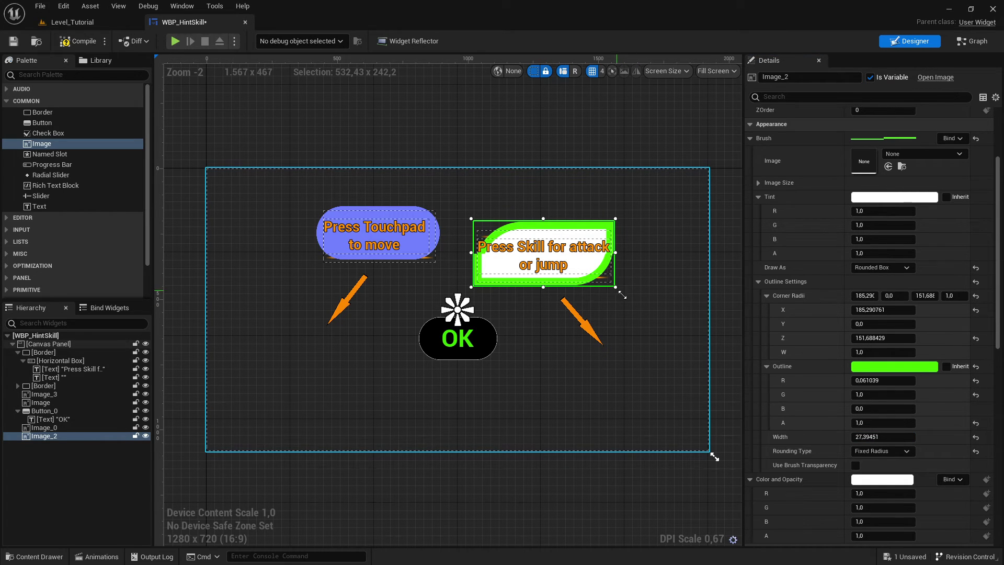
Step: Enlarge the green-outlined panel around the hint text and preview the result
mouse_move(614, 287)
mouse_down()
mouse_move(633, 298)
mouse_move(614, 286)
mouse_up()
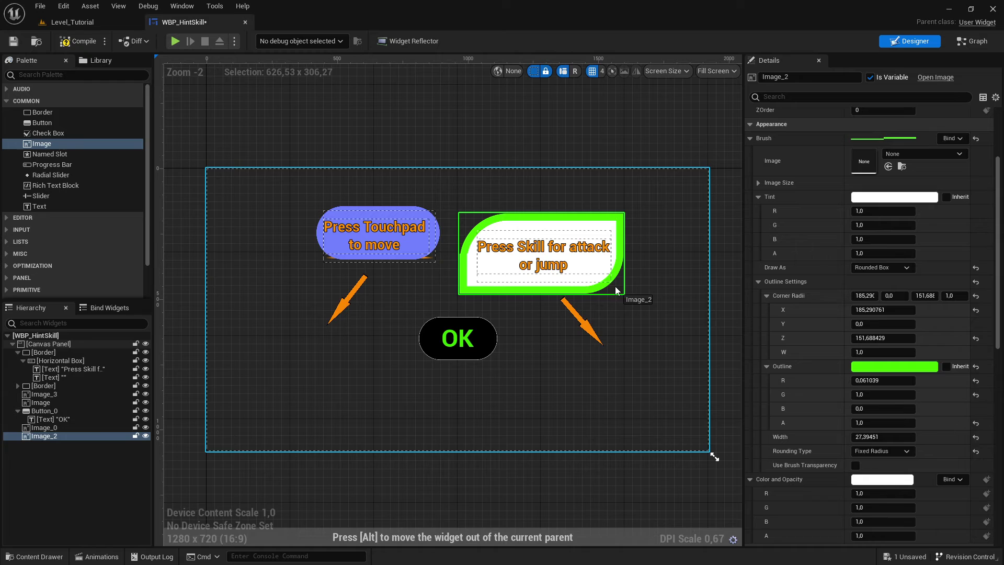
click(641, 340)
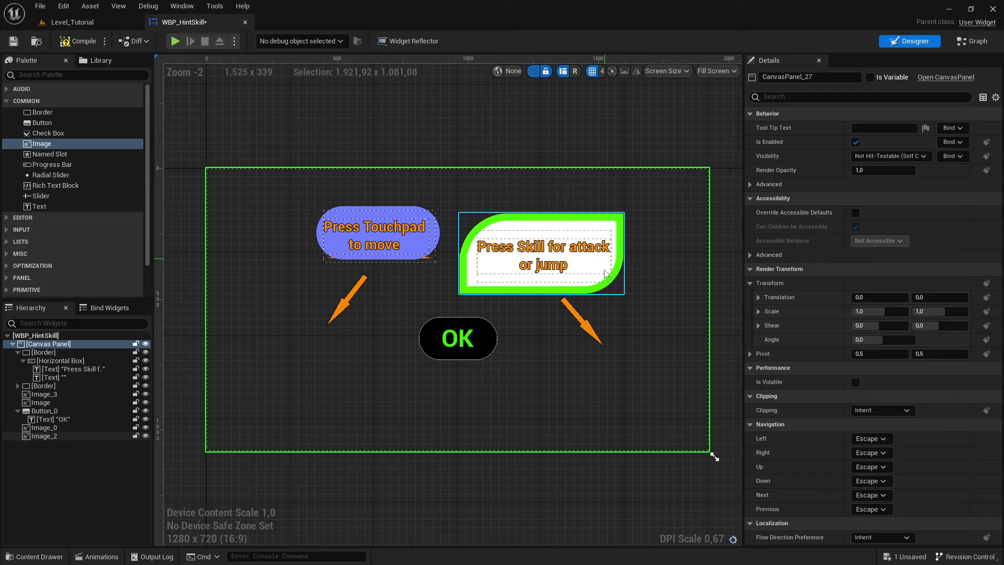
click(619, 288)
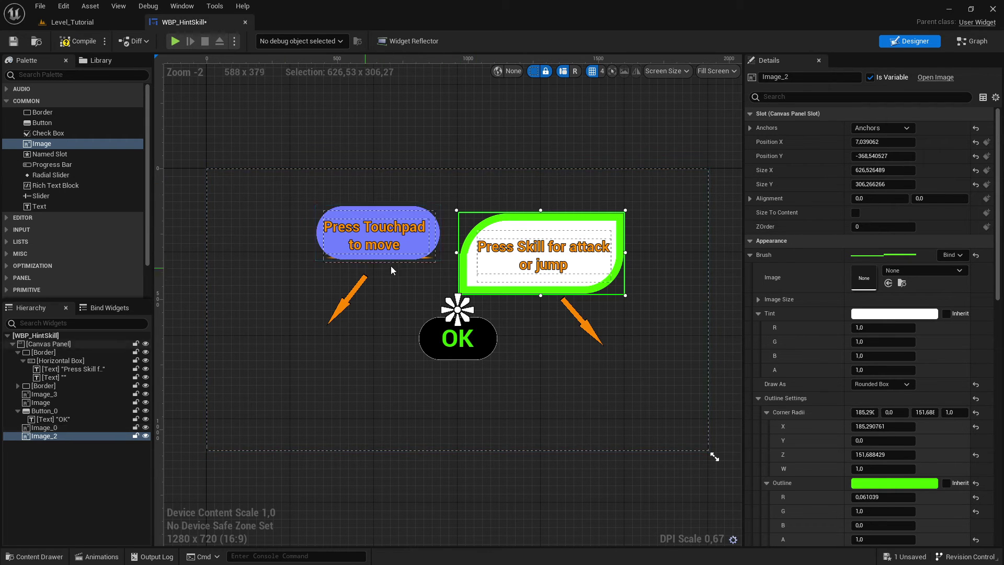
Step: Add a grey test button, reset its Corner Radii and set Rounding Type to Half Height Radius
click(488, 345)
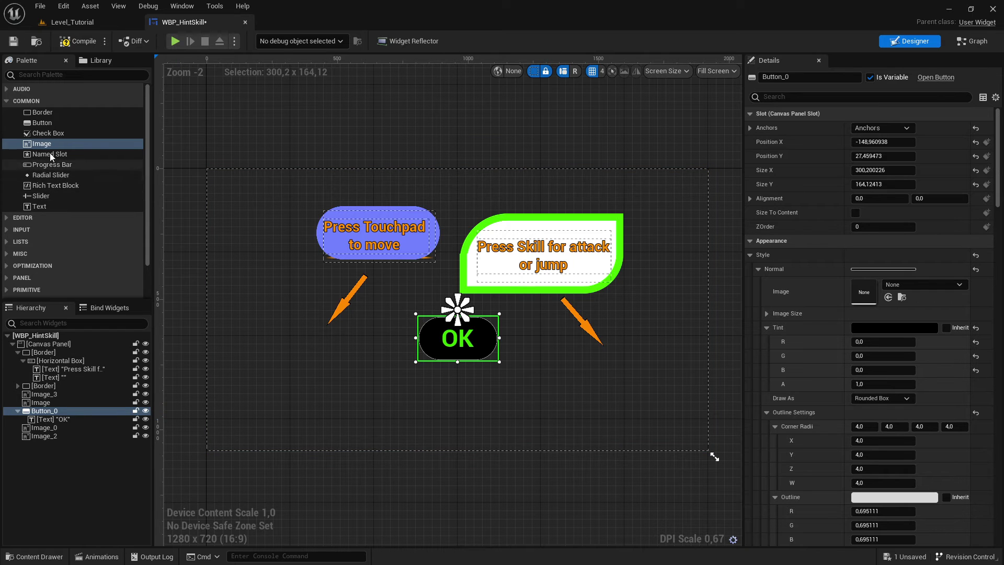
drag(43, 123, 540, 422)
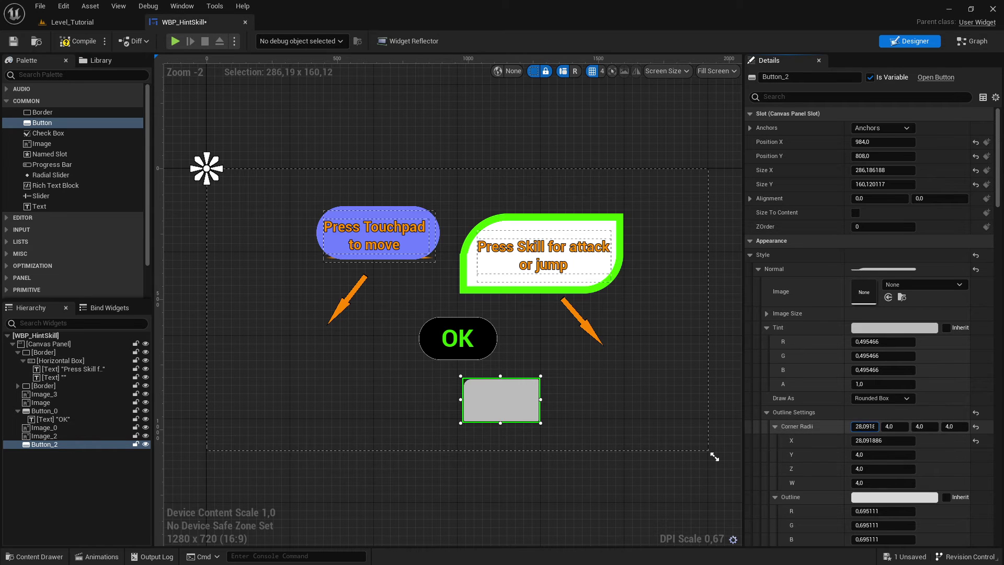
drag(865, 426, 870, 426)
click(976, 426)
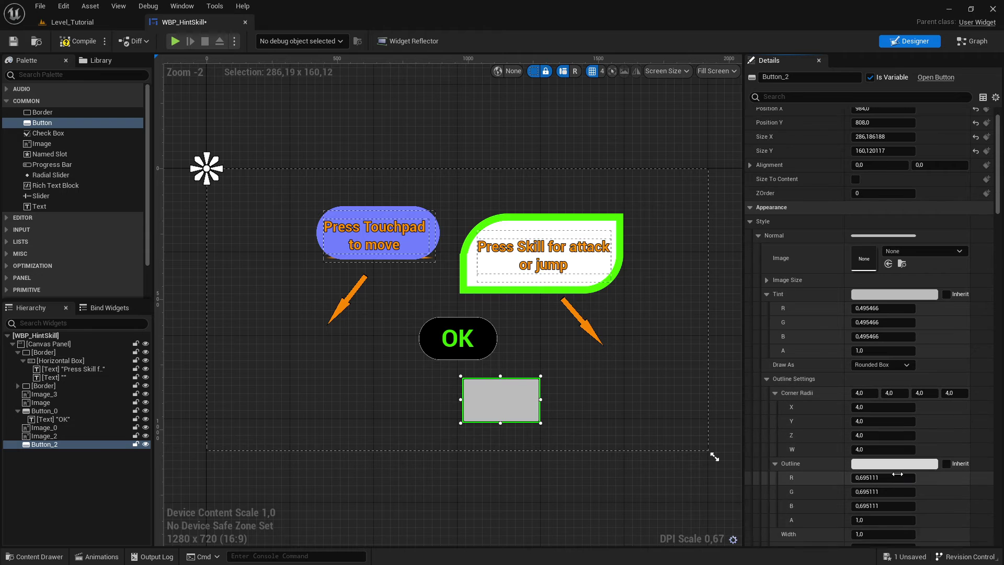
scroll(941, 439, down, 3)
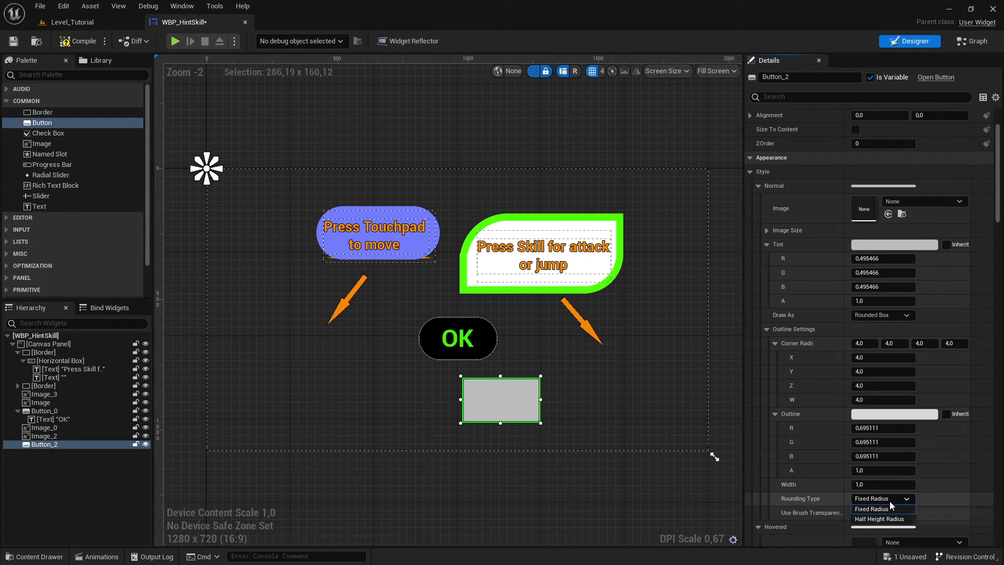
scroll(890, 502, down, 1)
click(878, 503)
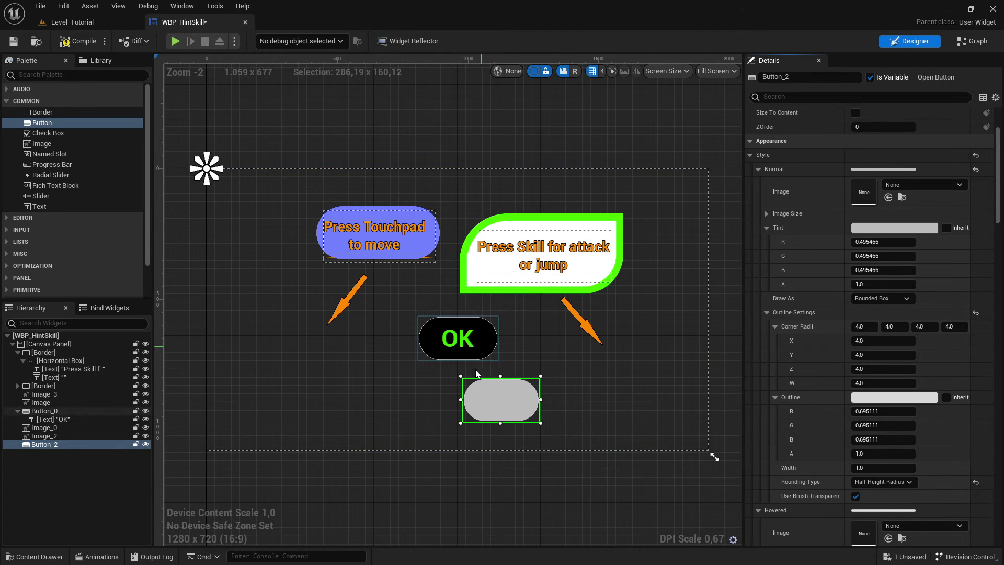
click(756, 170)
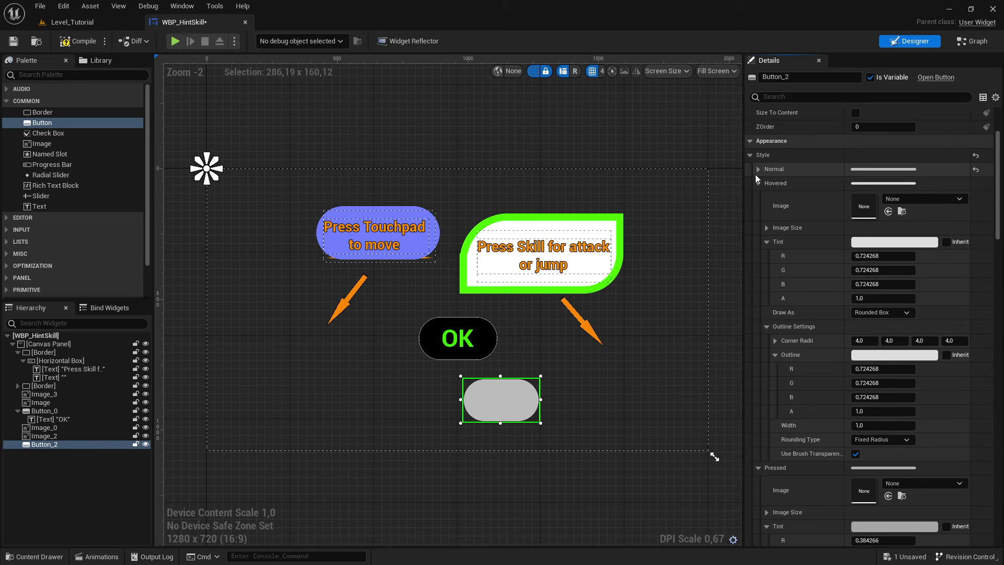
click(756, 183)
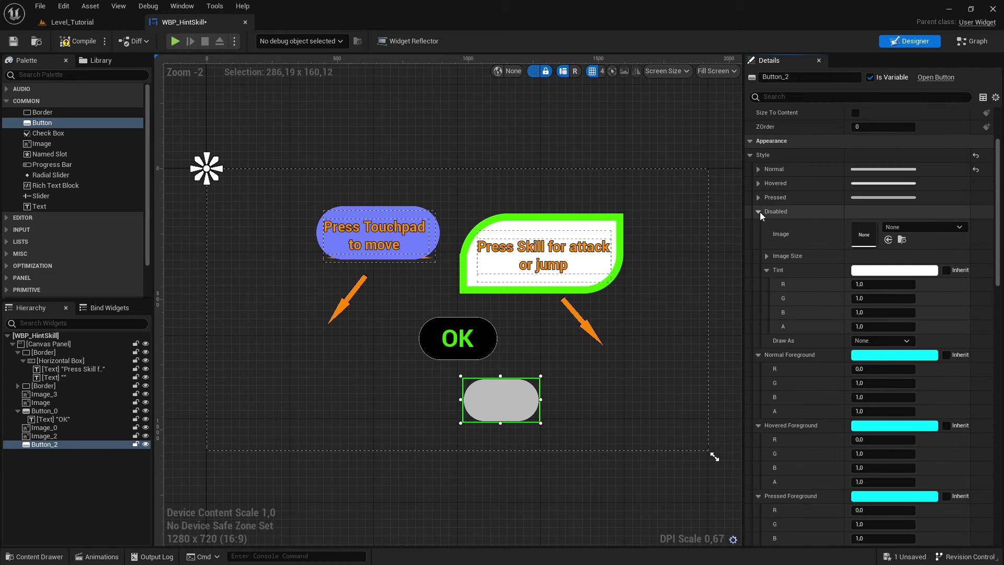
click(759, 212)
click(757, 226)
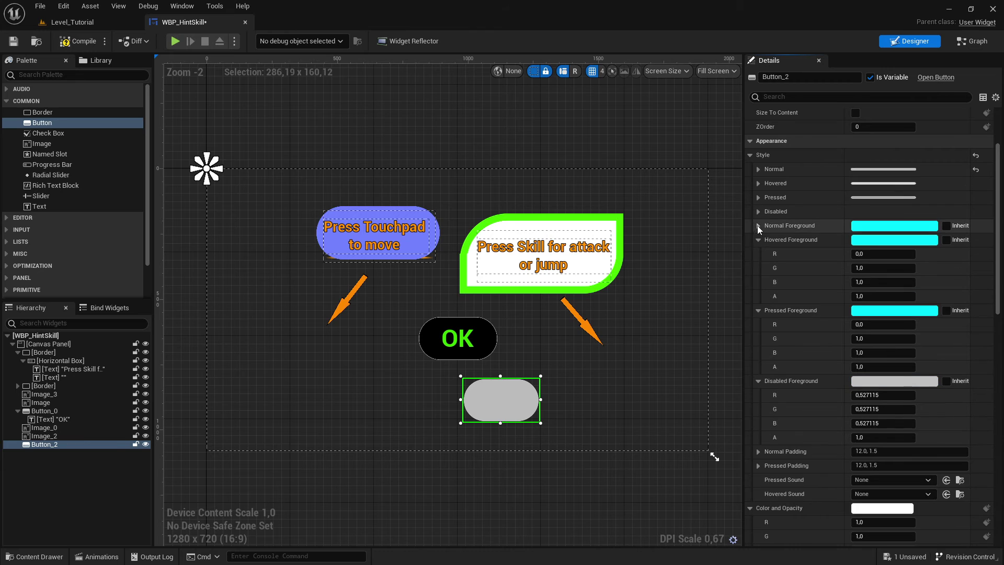
click(758, 240)
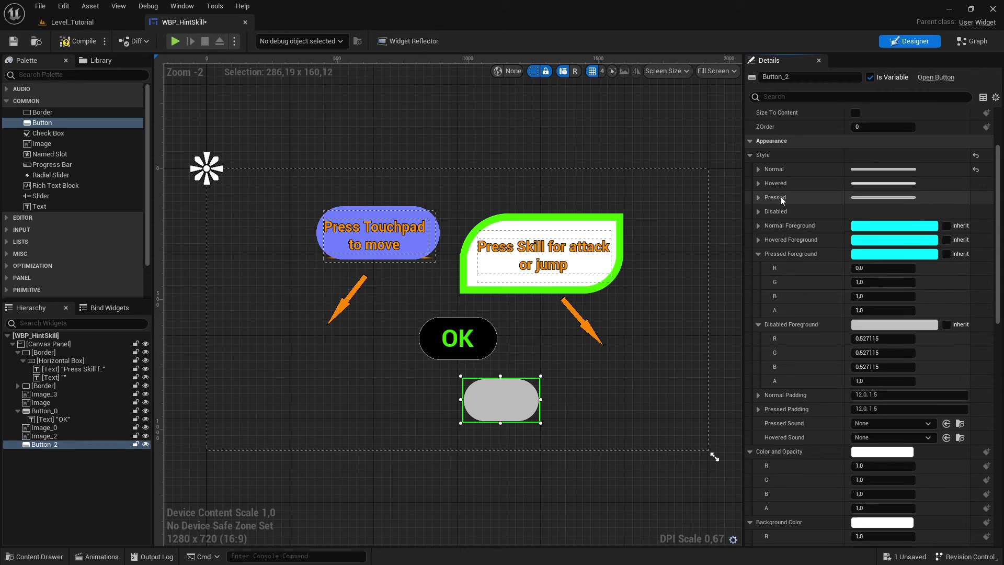
click(758, 197)
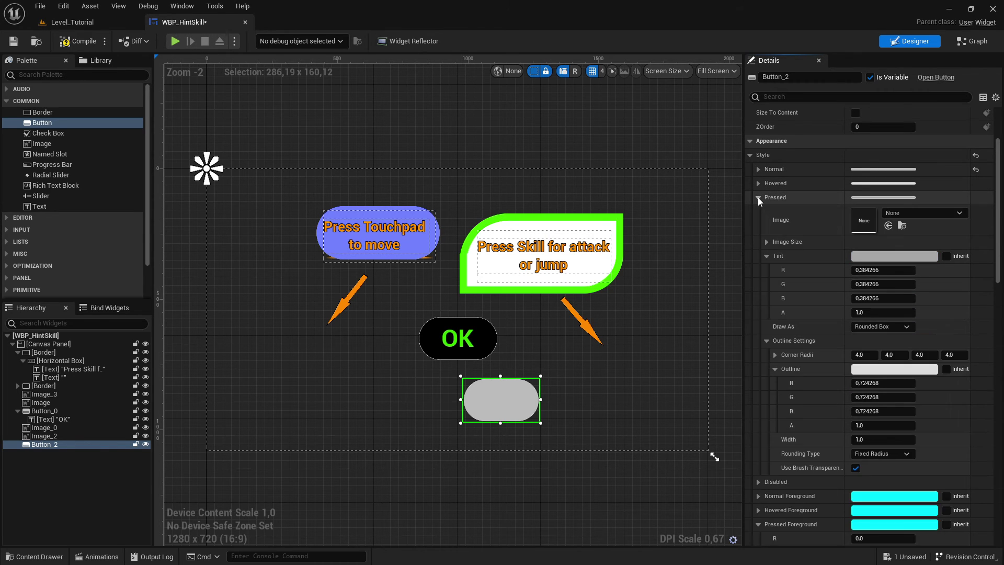
click(758, 170)
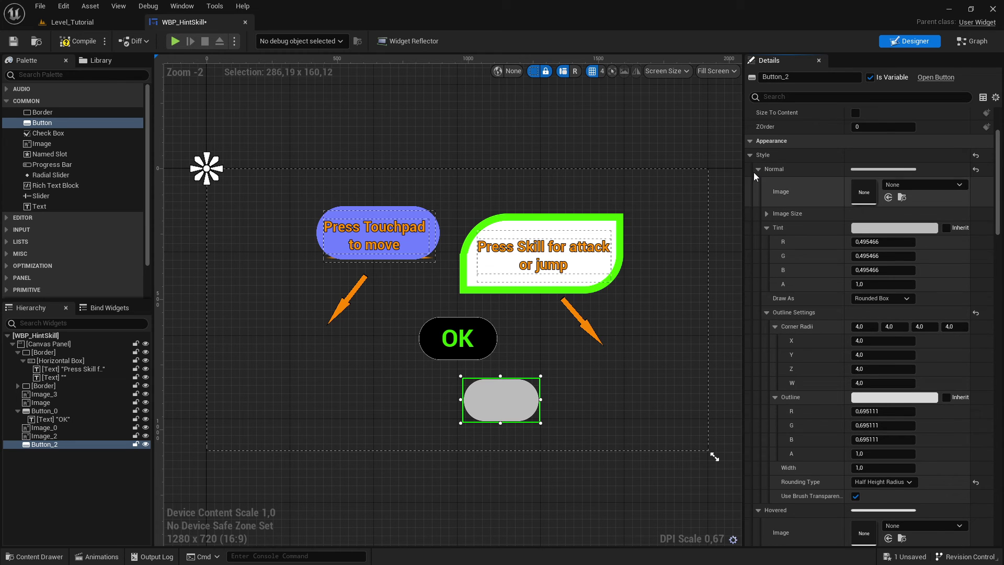
click(758, 170)
click(757, 183)
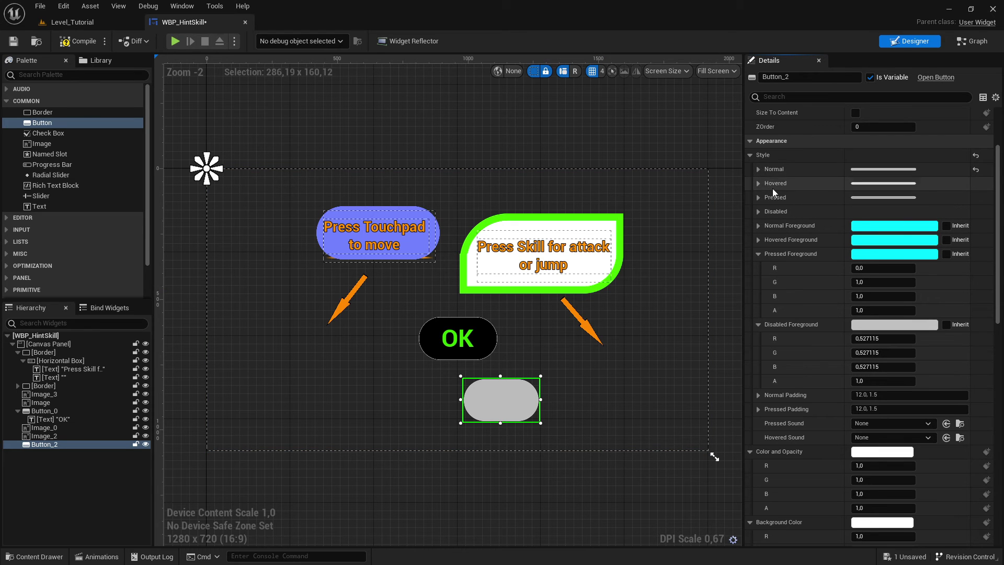
click(761, 169)
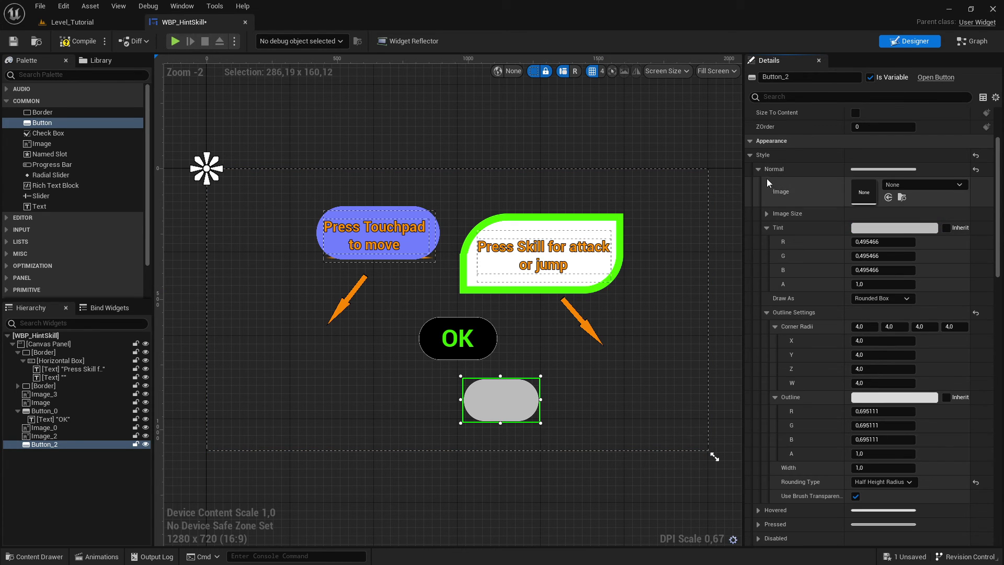
click(761, 167)
Step: Delete the grey test button and select the OK button
click(549, 427)
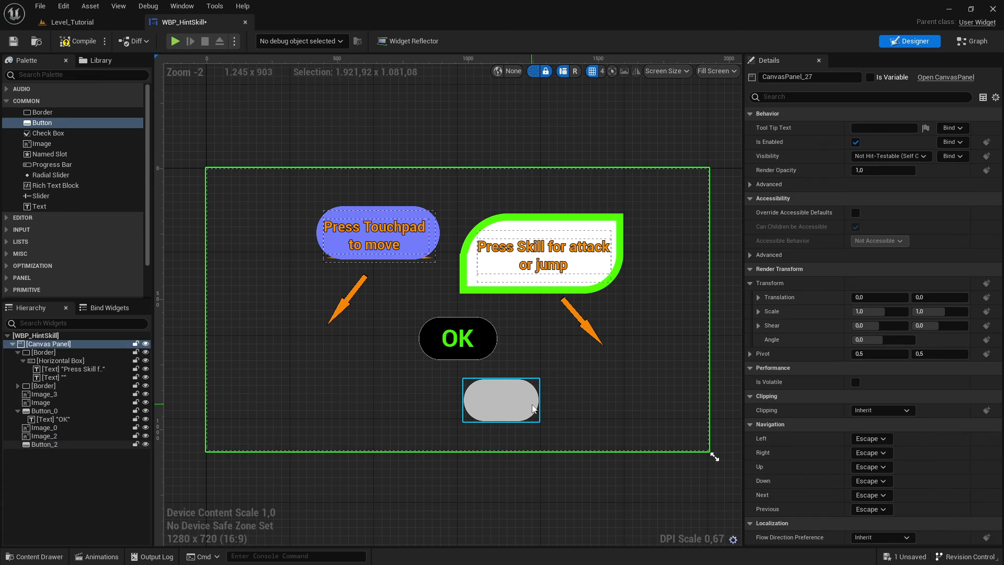
click(502, 400)
key(Delete)
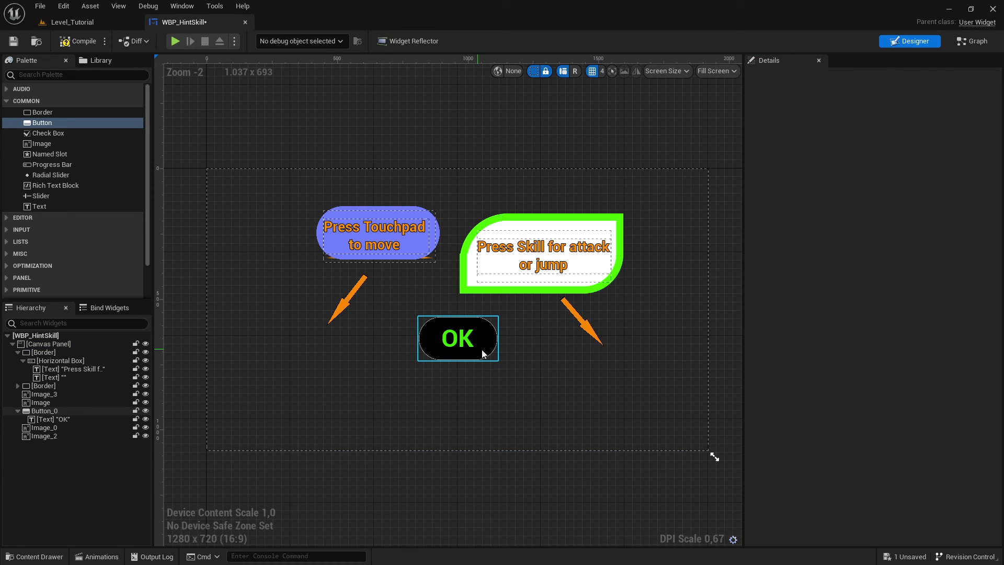
click(487, 348)
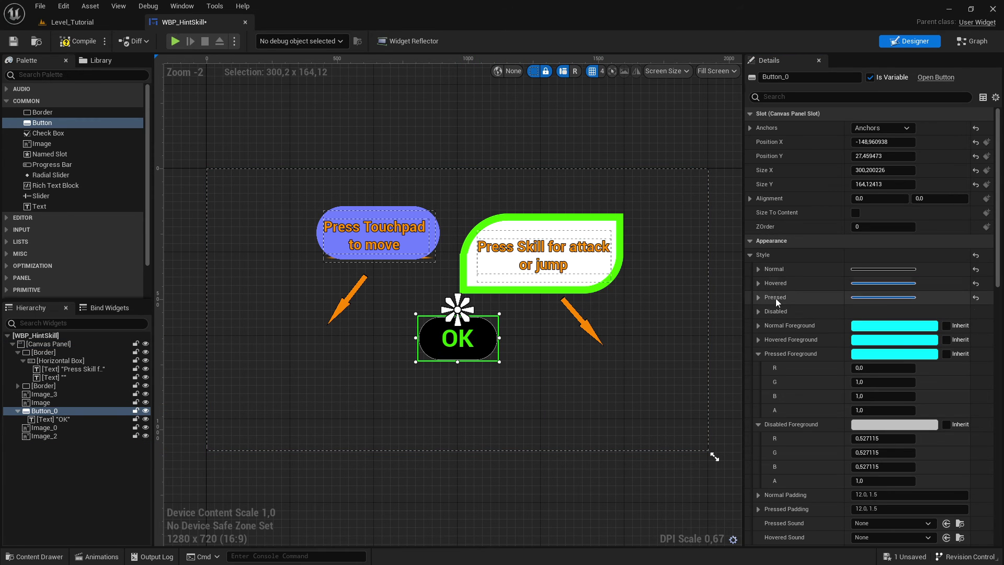
Step: Review the OK button's Normal and Hovered styles and the hovered draw-type choices
click(759, 268)
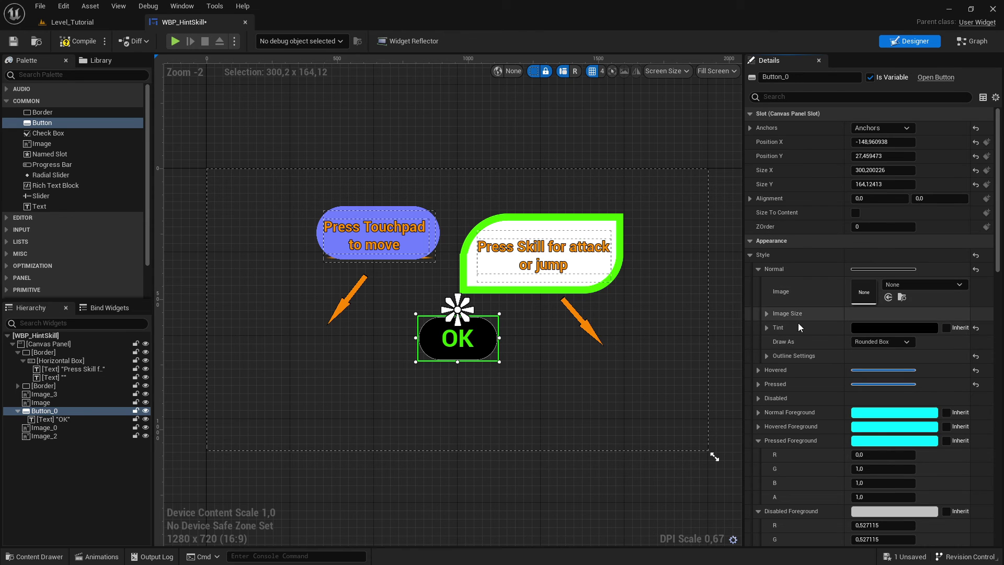
click(760, 370)
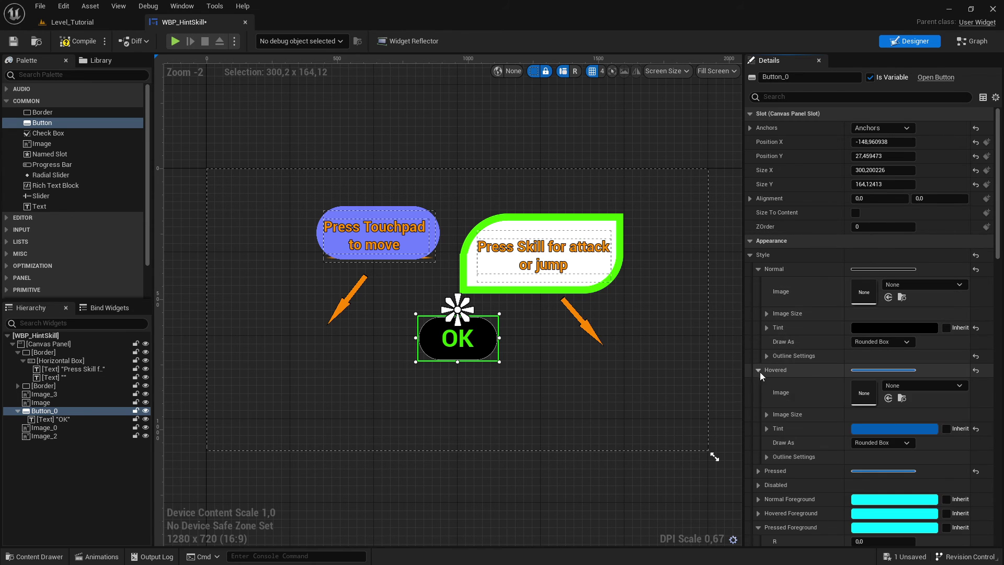
click(883, 443)
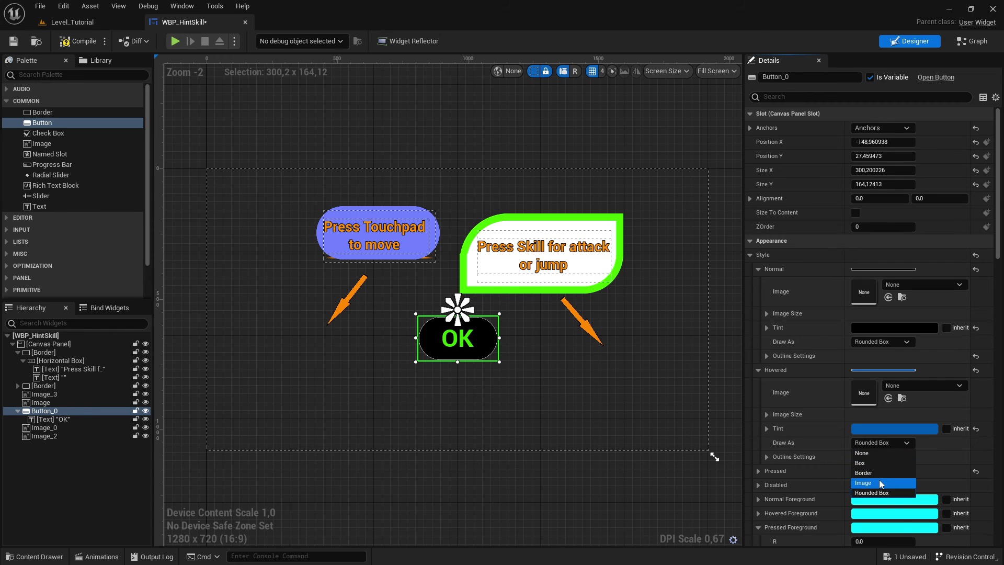
click(872, 493)
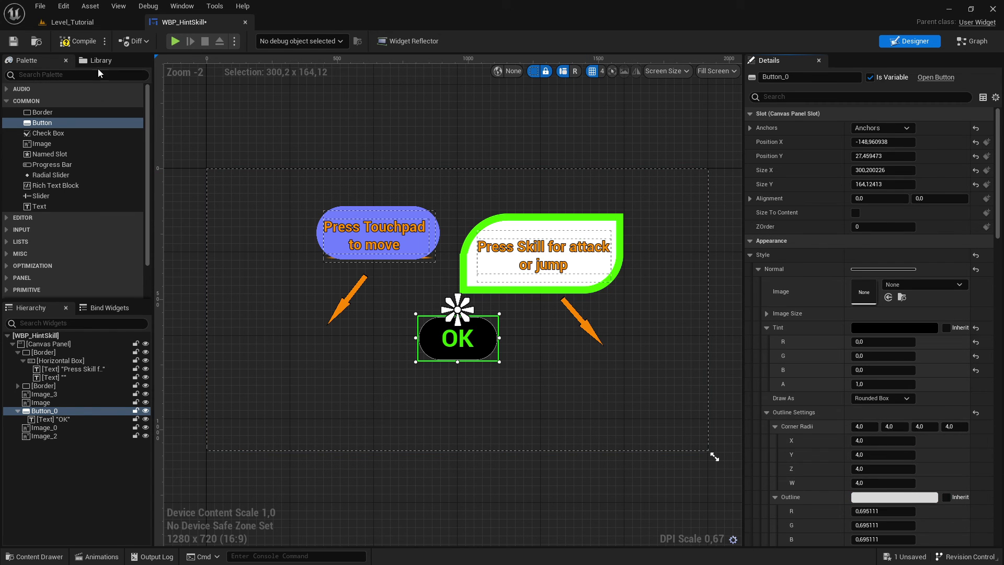
click(71, 22)
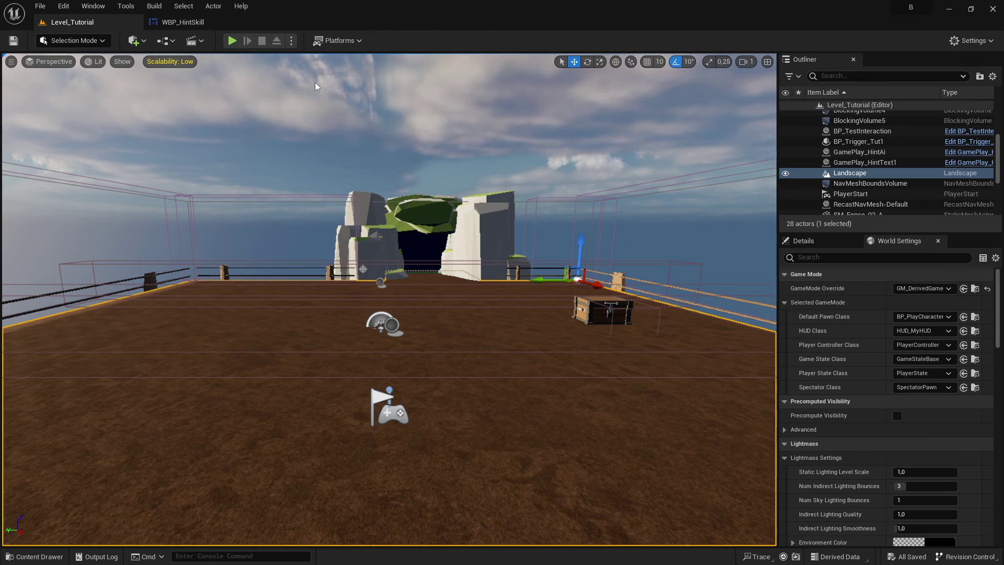
click(235, 40)
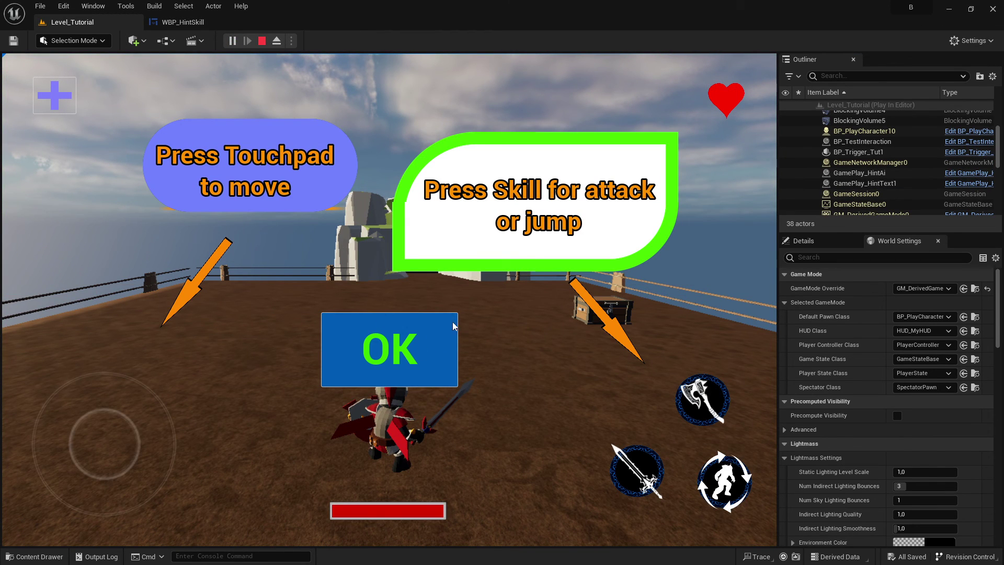
click(384, 375)
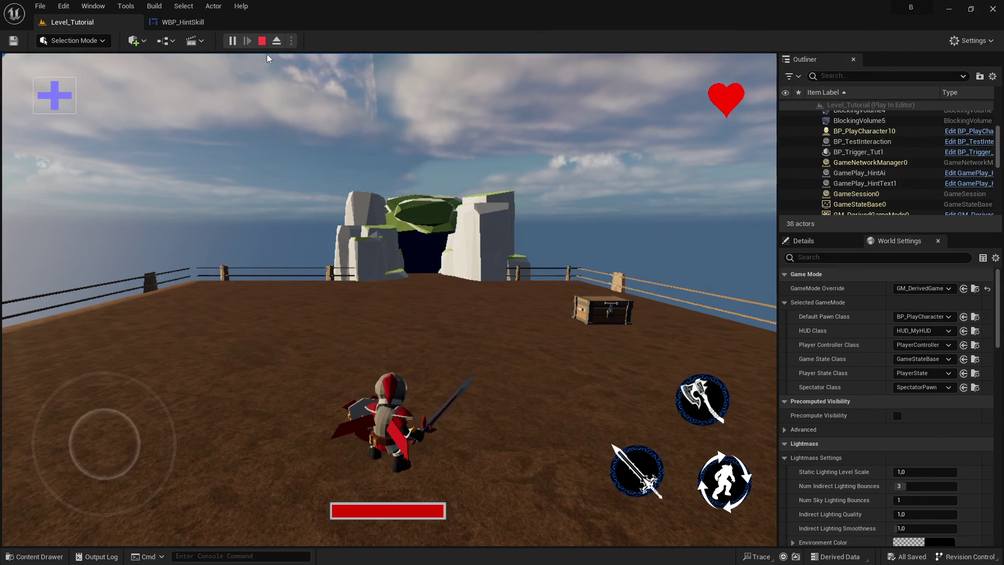
click(261, 40)
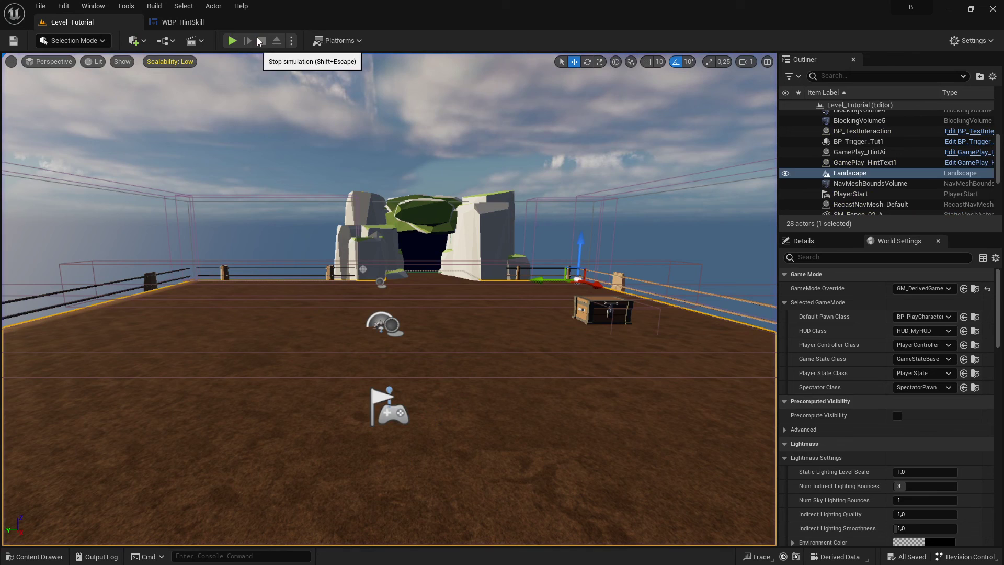
click(234, 43)
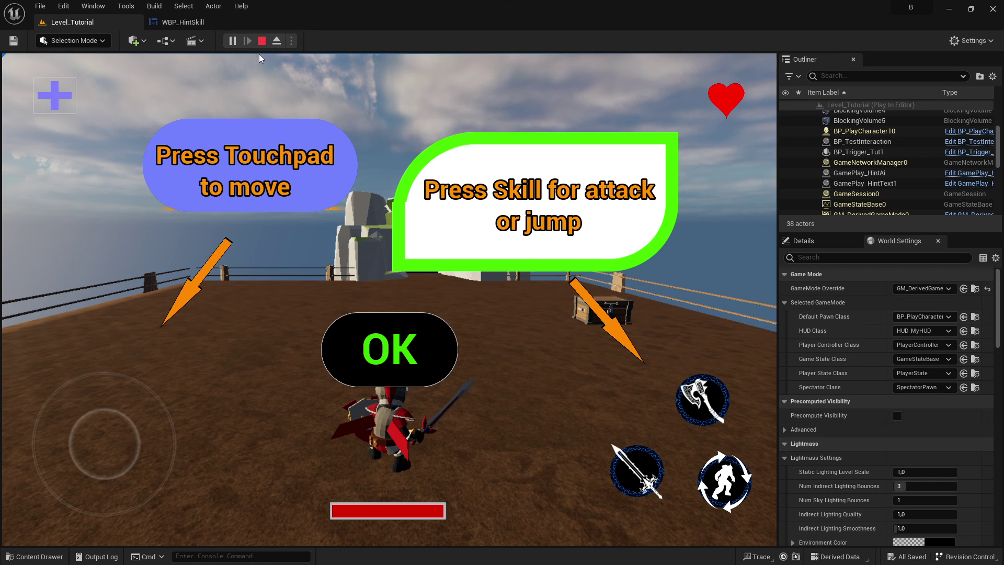
key(super)
key(super)
click(262, 41)
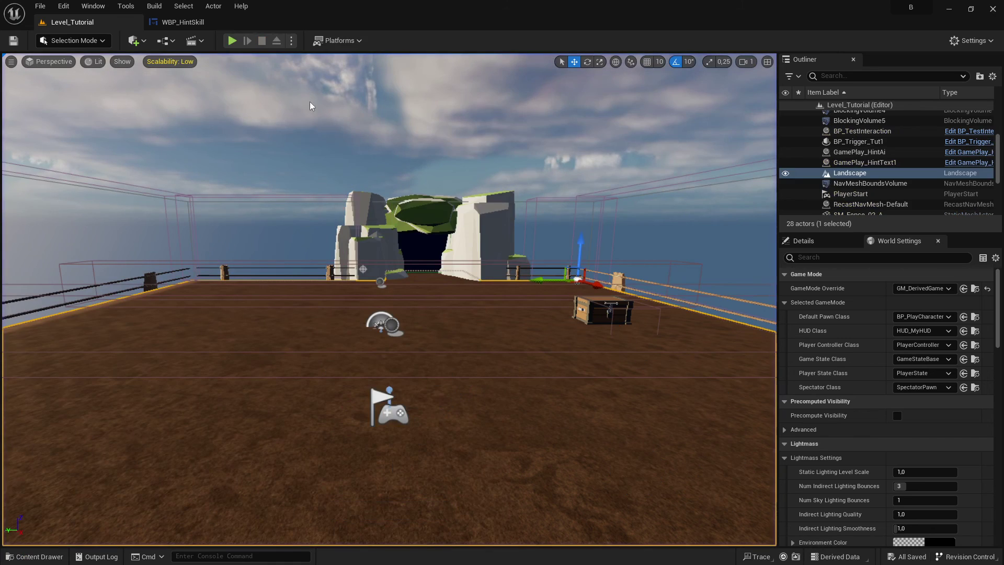
click(232, 41)
click(388, 347)
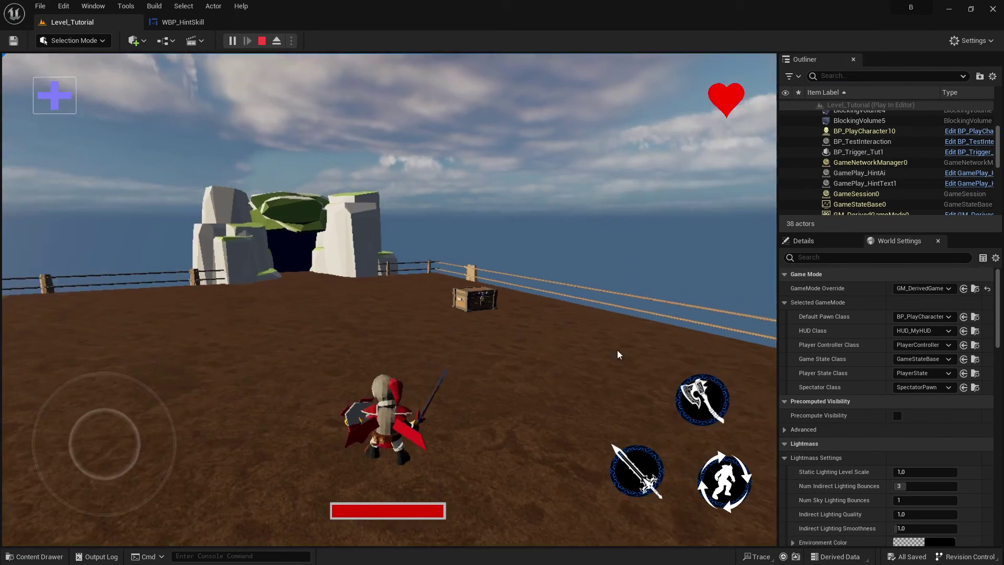
drag(617, 355, 430, 339)
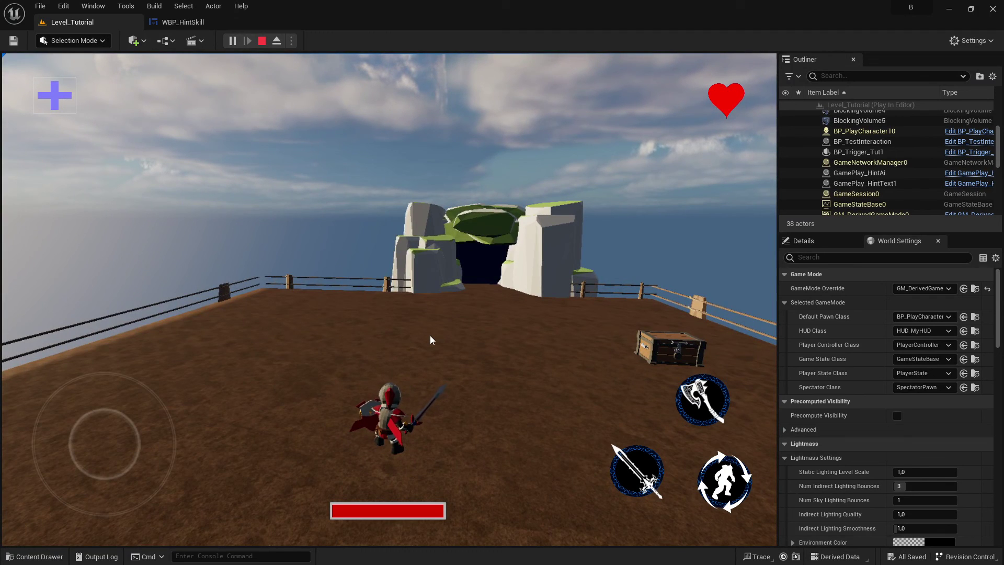
key(Escape)
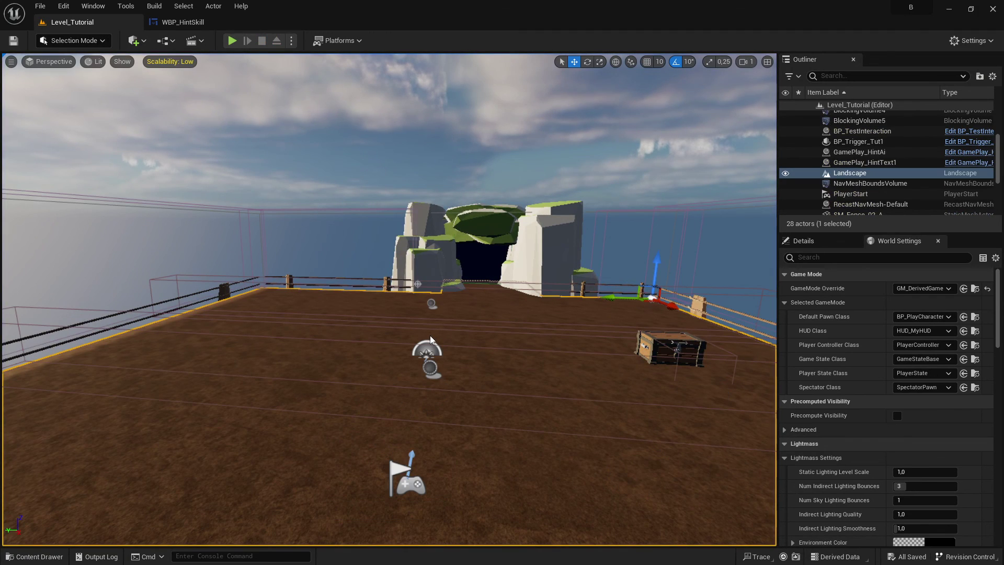